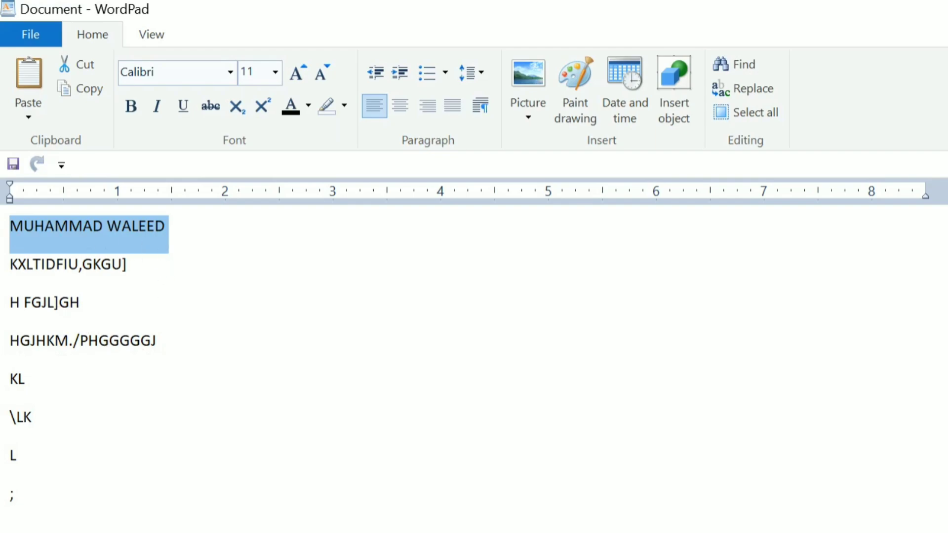
- Select all the text in the document and increase its indent to the 7-inch mark
key("ctrl+a")
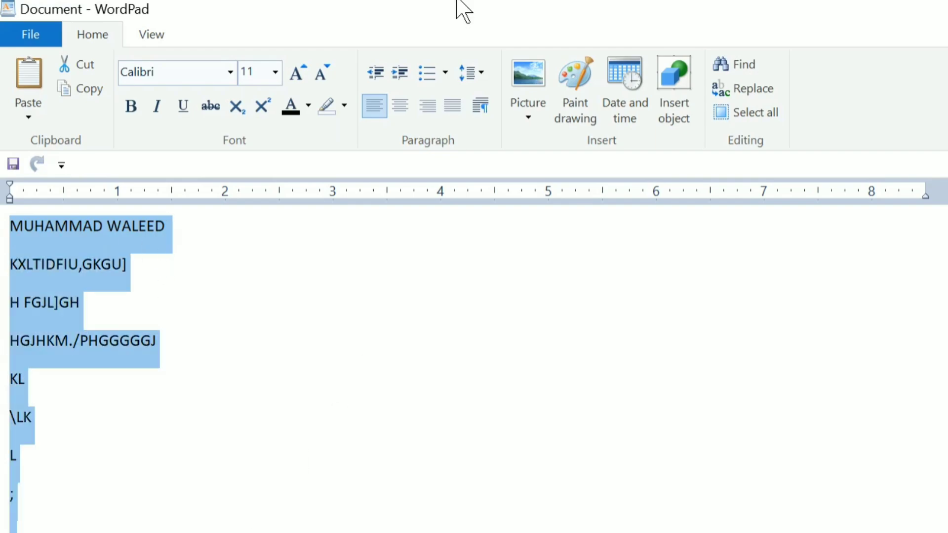
left_click(393, 78)
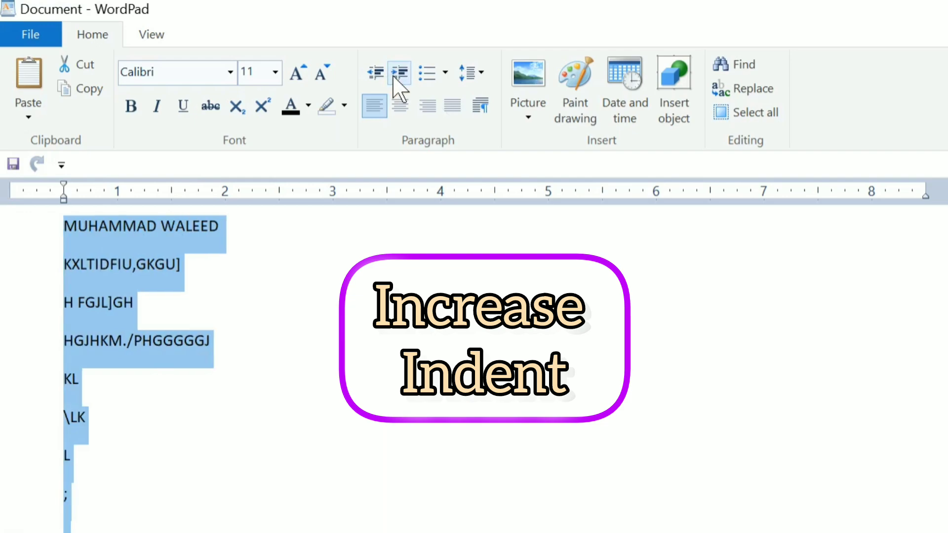
left_click(392, 78)
left_click(393, 78)
left_click(394, 79)
left_click(393, 79)
left_click(394, 79)
left_click(393, 78)
left_click(393, 79)
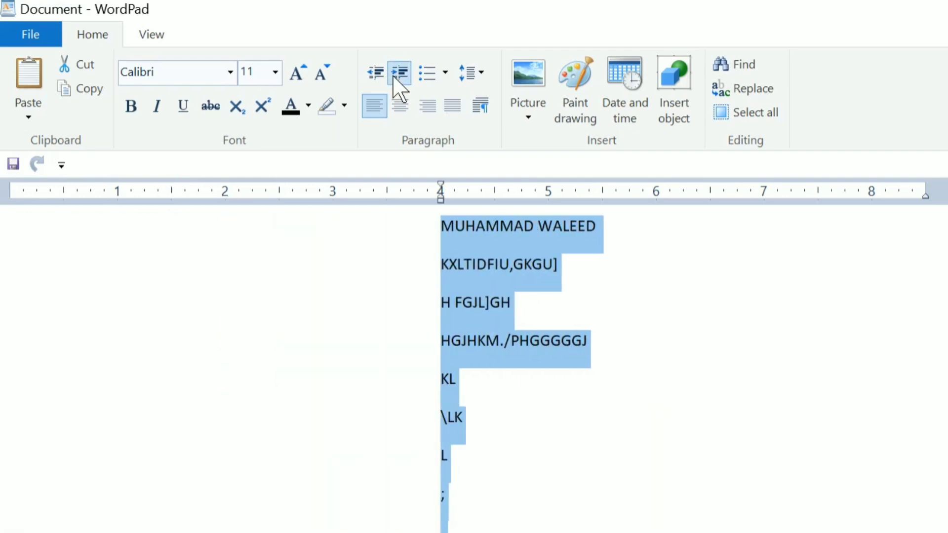
left_click(393, 79)
left_click(394, 78)
left_click(393, 78)
left_click(394, 78)
left_click(393, 79)
left_click(393, 78)
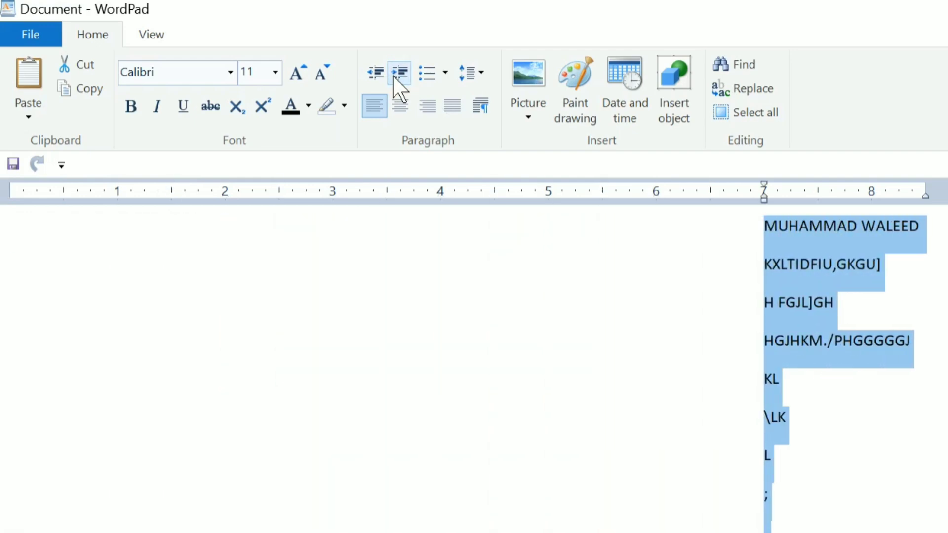
- Decrease the indent of all the selected text back to 0 inches
left_click(372, 79)
left_click(372, 79)
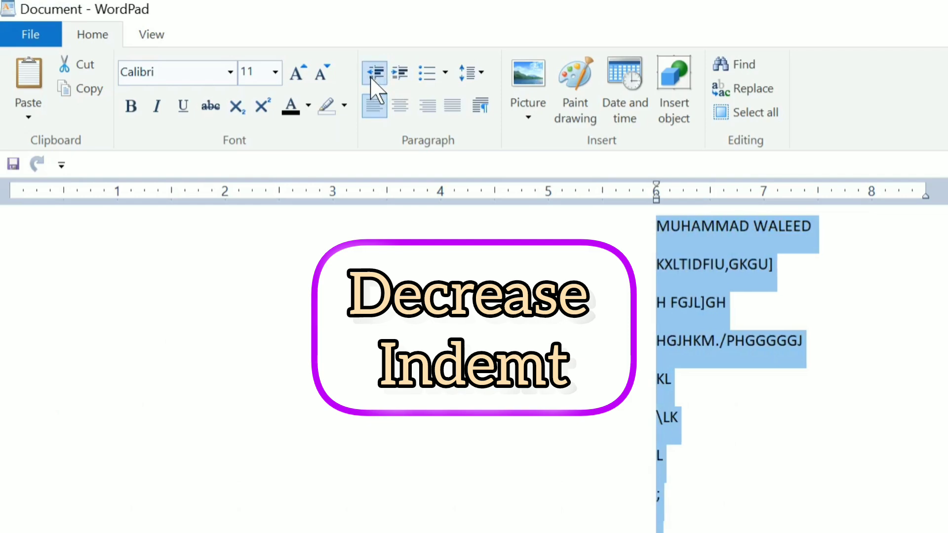
left_click(372, 79)
left_click(372, 79)
left_click(372, 79)
left_click(372, 79)
left_click(372, 79)
left_click(372, 79)
left_click(372, 79)
left_click(373, 79)
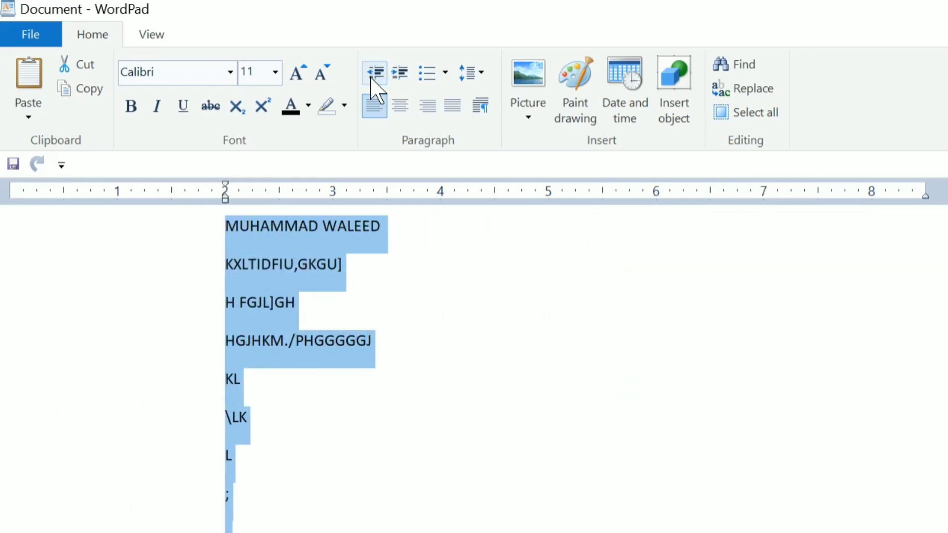
left_click(372, 79)
left_click(373, 79)
left_click(372, 79)
left_click(373, 89)
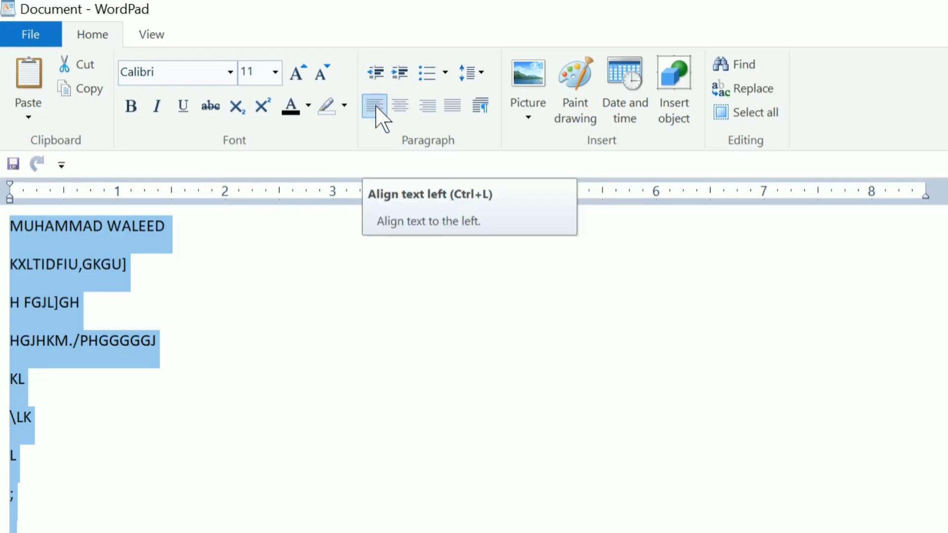
- Increase the indent of the selected text to the 2.5-inch mark
left_click(397, 82)
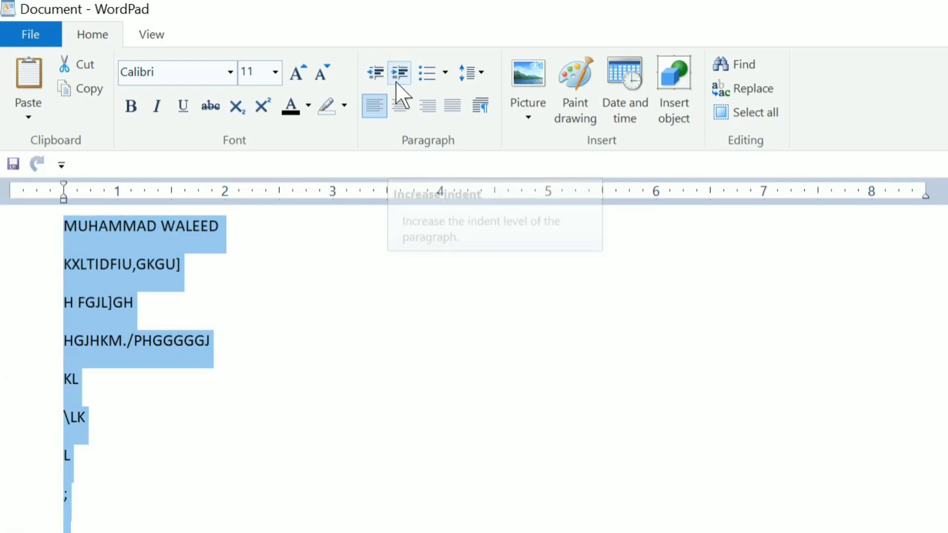
left_click(397, 82)
left_click(398, 82)
left_click(397, 82)
left_click(398, 82)
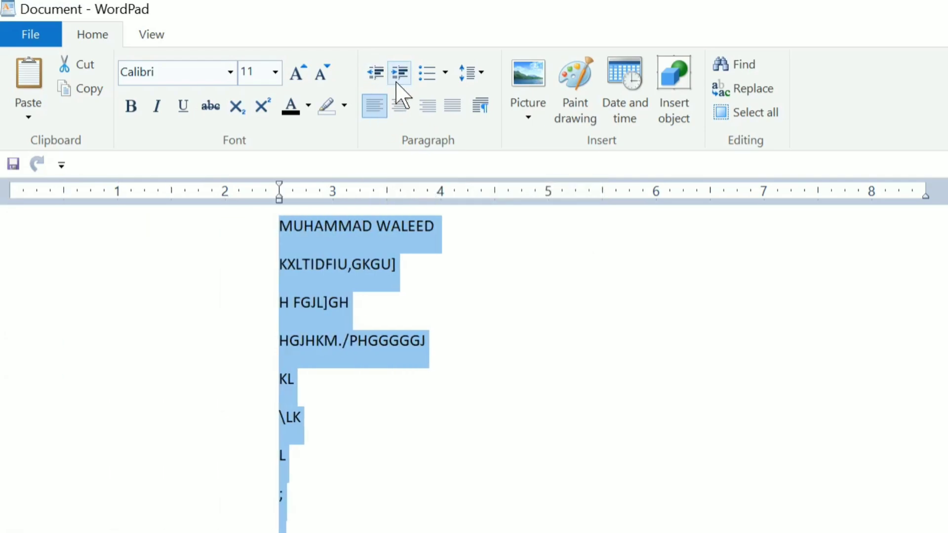
- Format all the selected lines as a list with the Bullet style
left_click(445, 72)
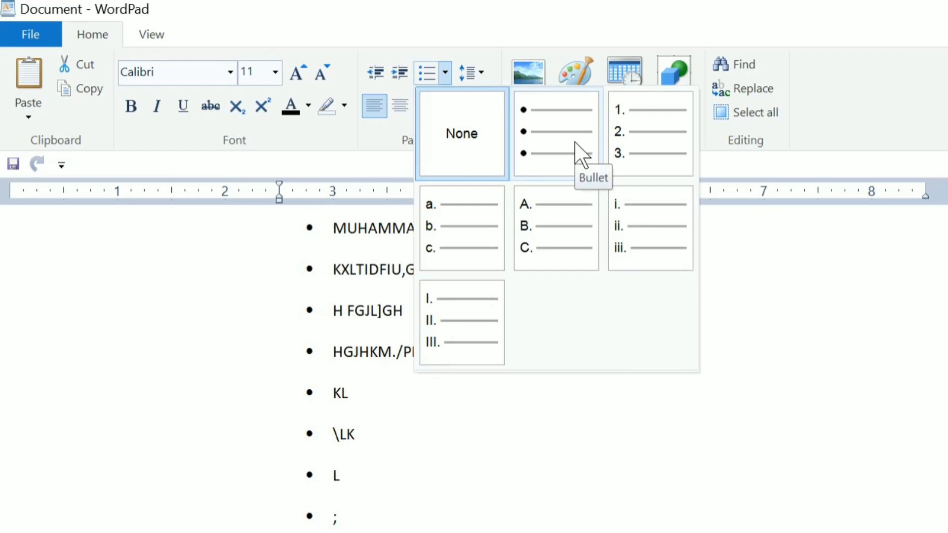
left_click(582, 154)
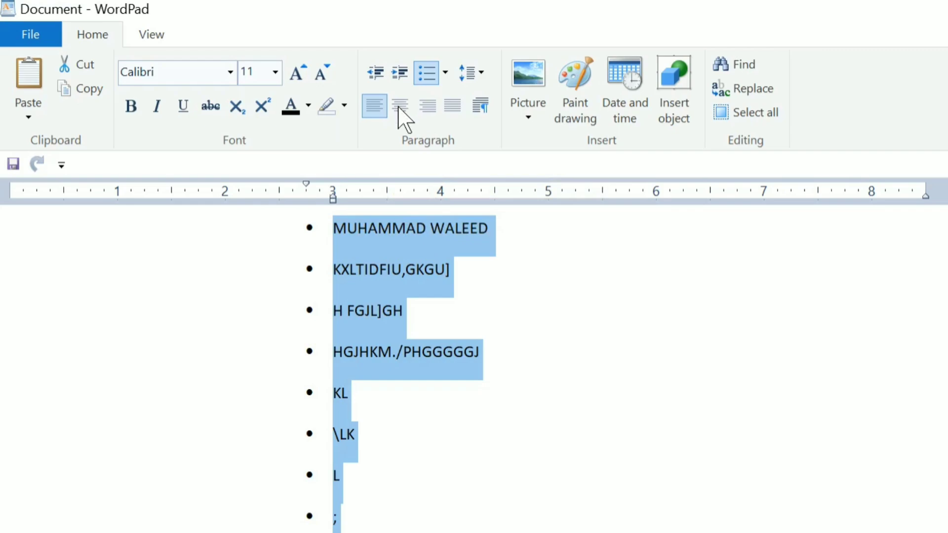
- Delete all the selected bulleted text and undo the deletion
key("Delete")
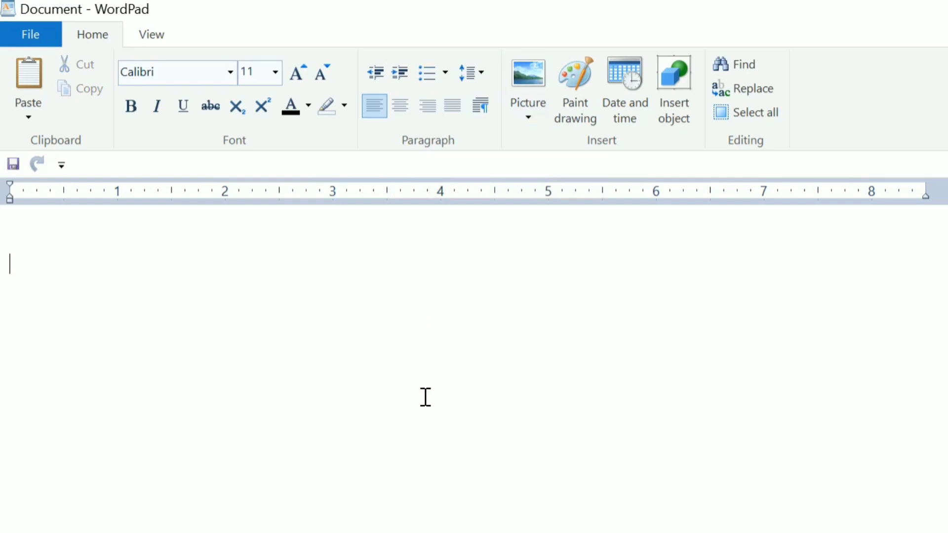
key("ctrl+z")
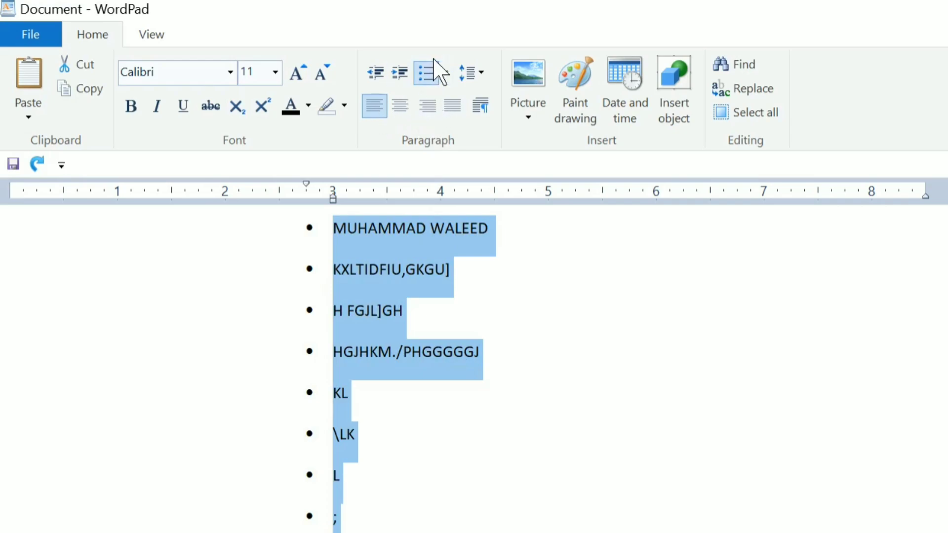
- Remove the bullets from all the selected lines and leave the text deselected
left_click(435, 75)
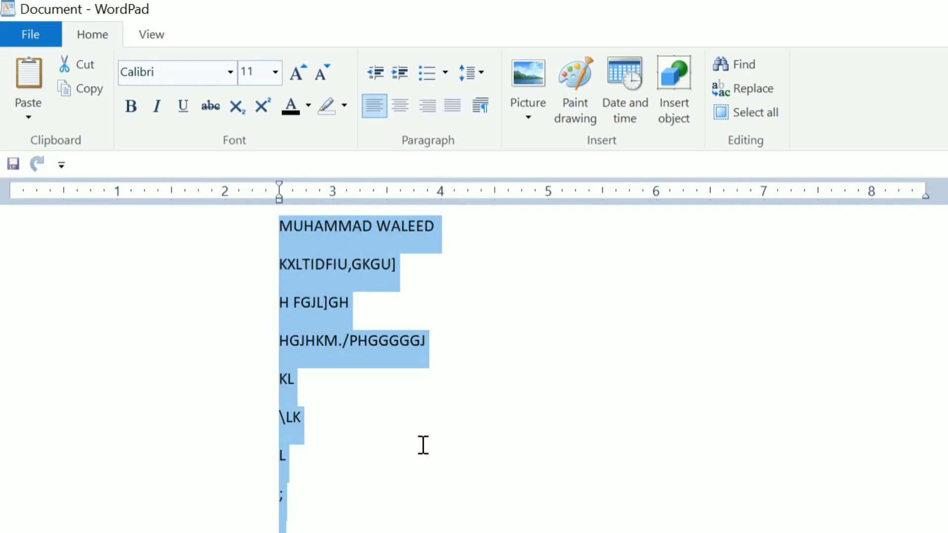
left_click(399, 488)
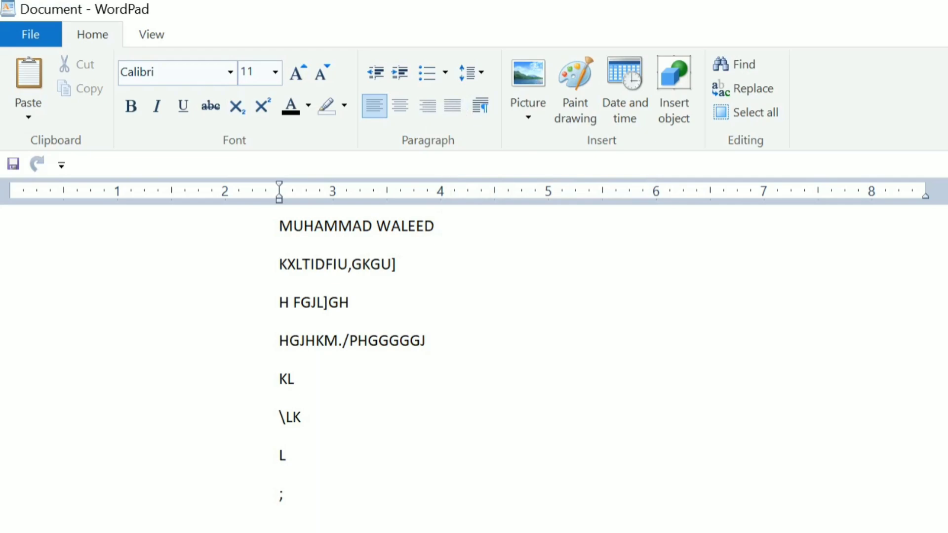
scroll(474, 370, "down", 1)
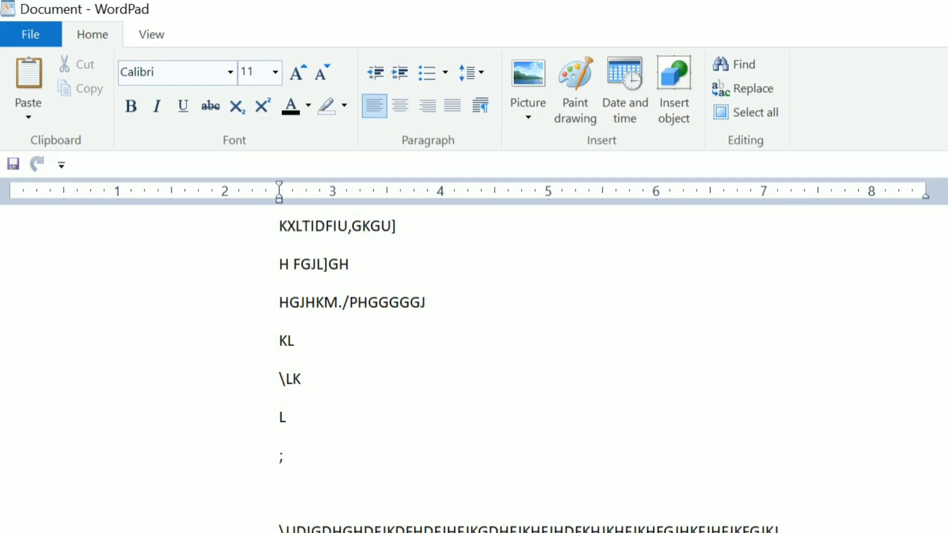
key("ctrl+a")
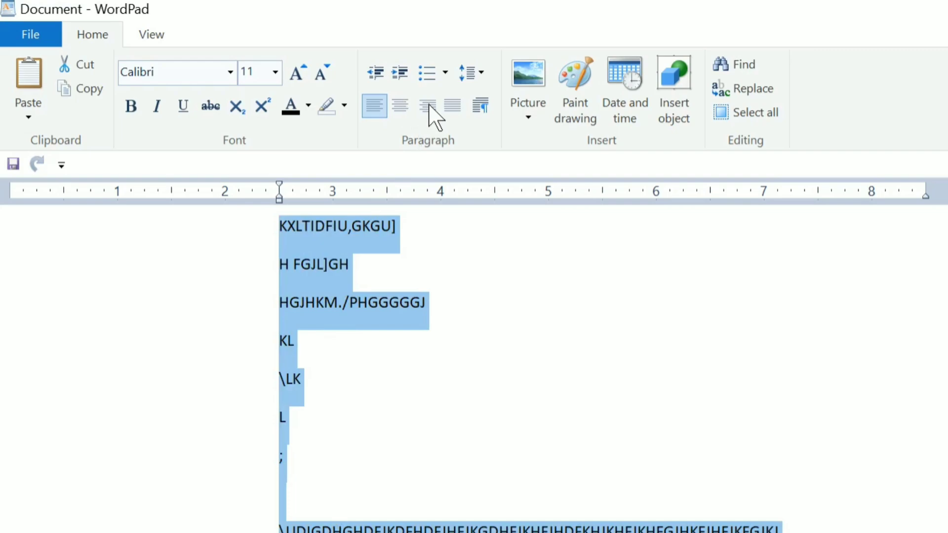
left_click(472, 408)
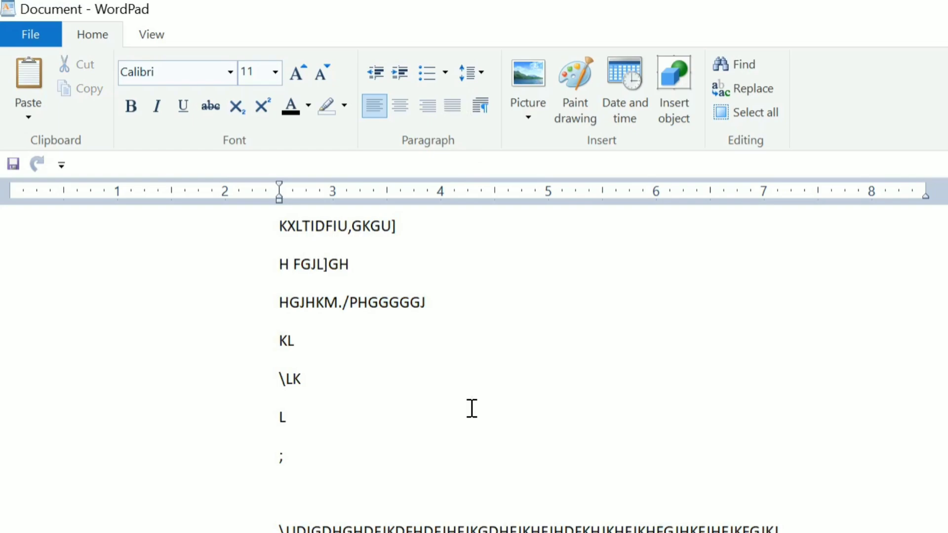
- Close the current document without saving its changes and start from a blank one
key("alt+F4")
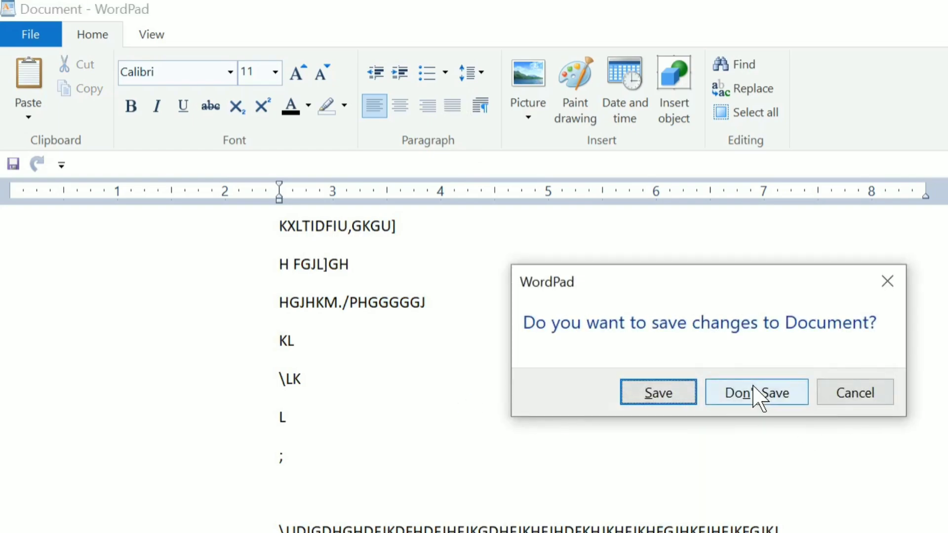
left_click(755, 395)
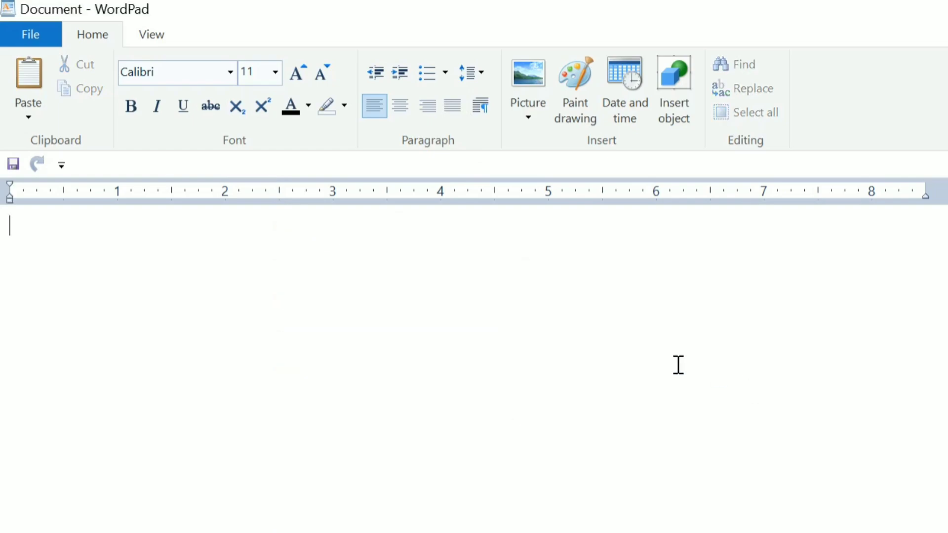
- Enter four lines of sample text reading SDFSDSDGSDG, SDGDF, GDF and GDFGDFGFDHDF, and start a fifth line
type("SDFSDSDGSDG")
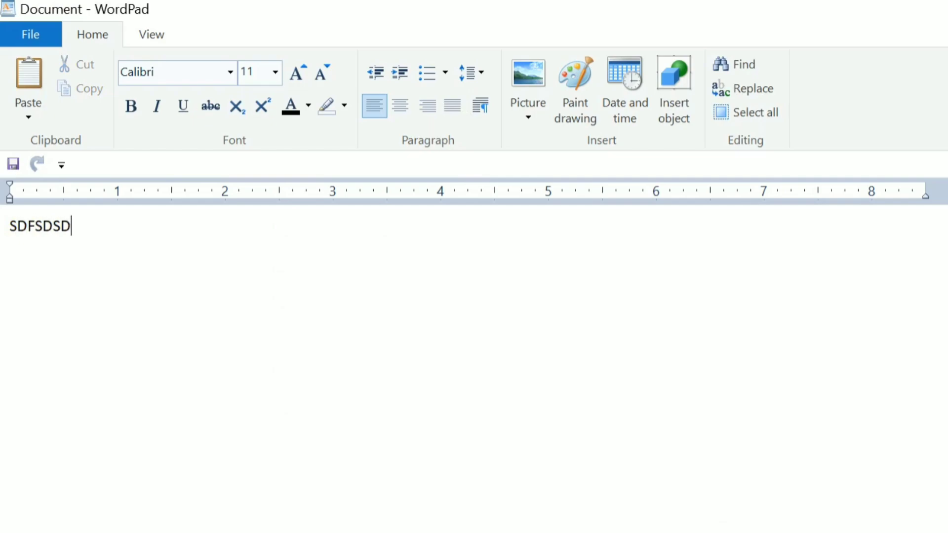
key("Return")
type("SDGDF")
key("Return")
type("GDF")
key("Return")
type("GDFGDFGFDHDF")
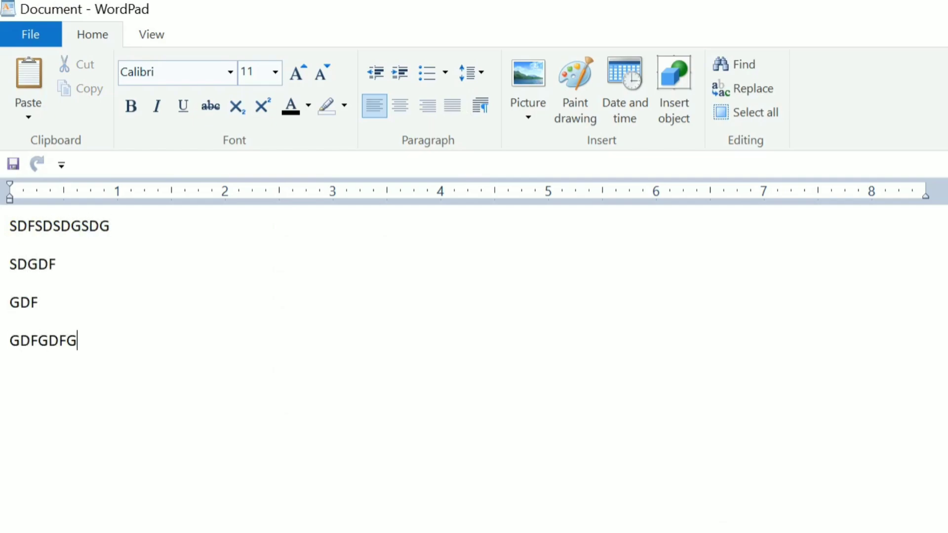
key("Return")
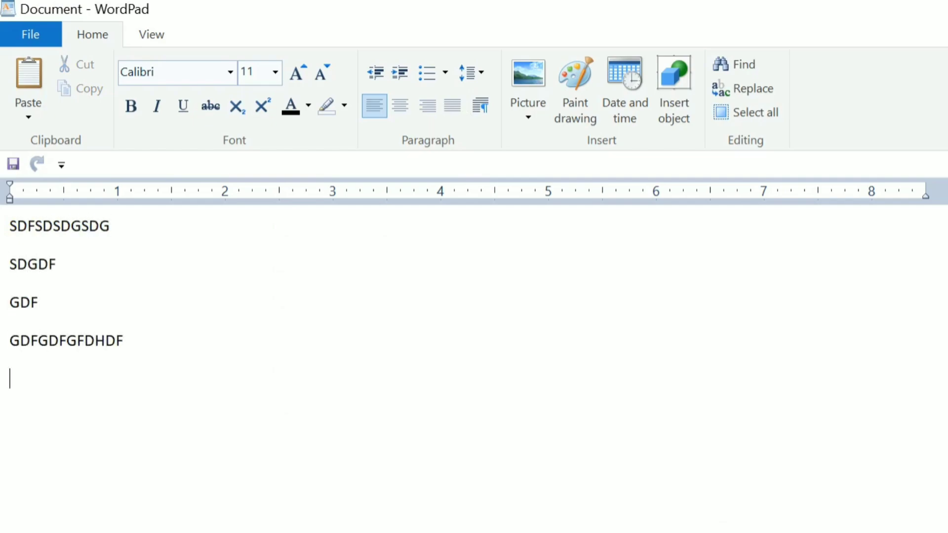
- Enter =RAND(5) on the fifth line and erase everything except the equals sign
type("=RAND")
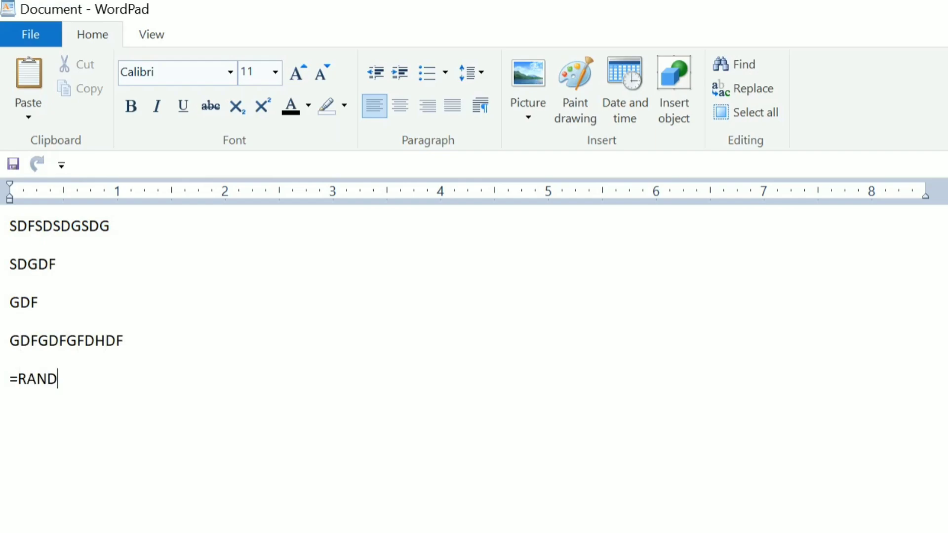
type("(5)")
key("BackSpace")
key("BackSpace")
key("BackSpace")
key("BackSpace")
key("BackSpace")
key("BackSpace")
key("BackSpace")
- Fill the rest of the fifth line and three more lines below it with repeated V characters
type("VVVVVVVVVVVVVVVVVV")
key("Return")
type("VVVVVVVVVV")
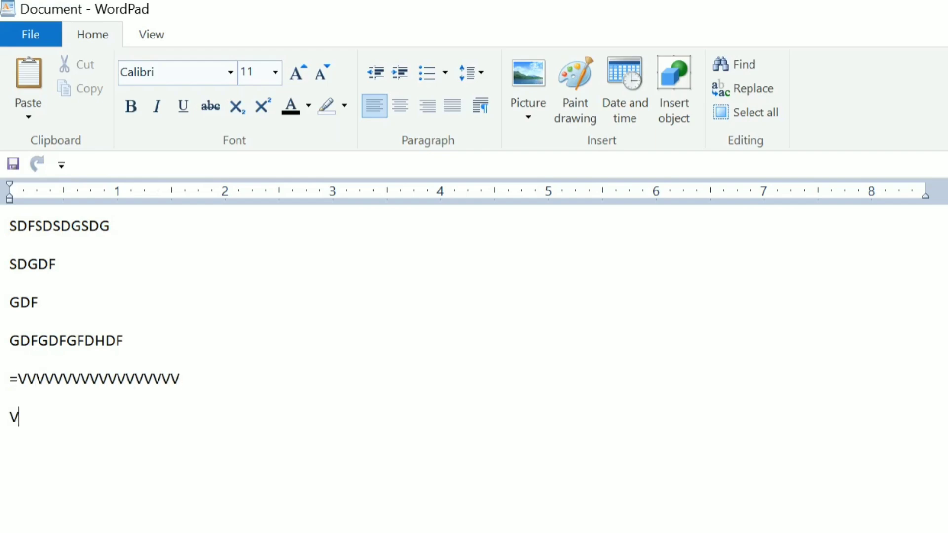
type("VVVVVVV")
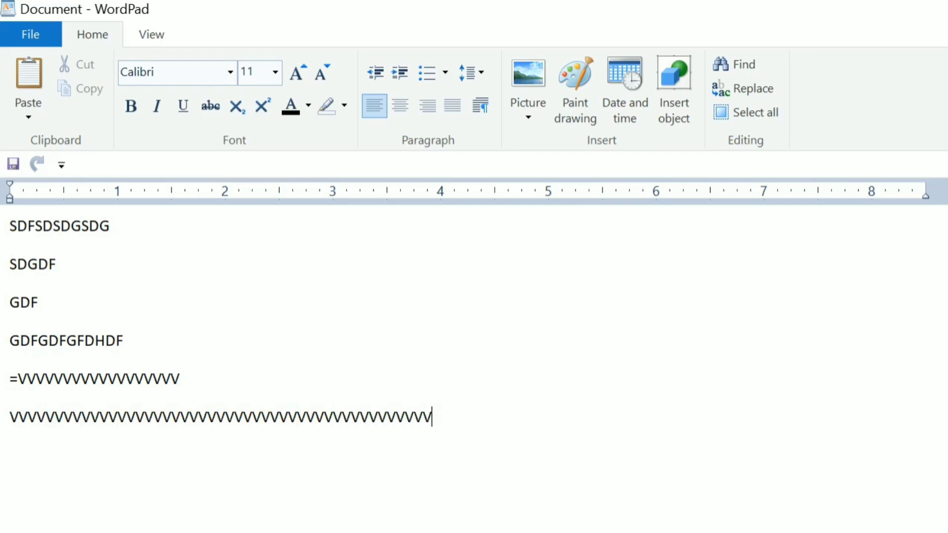
type(" VVVVVVVVVVVVVVVVVVVVVVVVVVVVVVVVVVVVVVVVVVVVVVV")
key("Return")
type("VVVVVVVVVVVVVVVVVVVVVVVVVVVVVVVVVVVVVVVVVV")
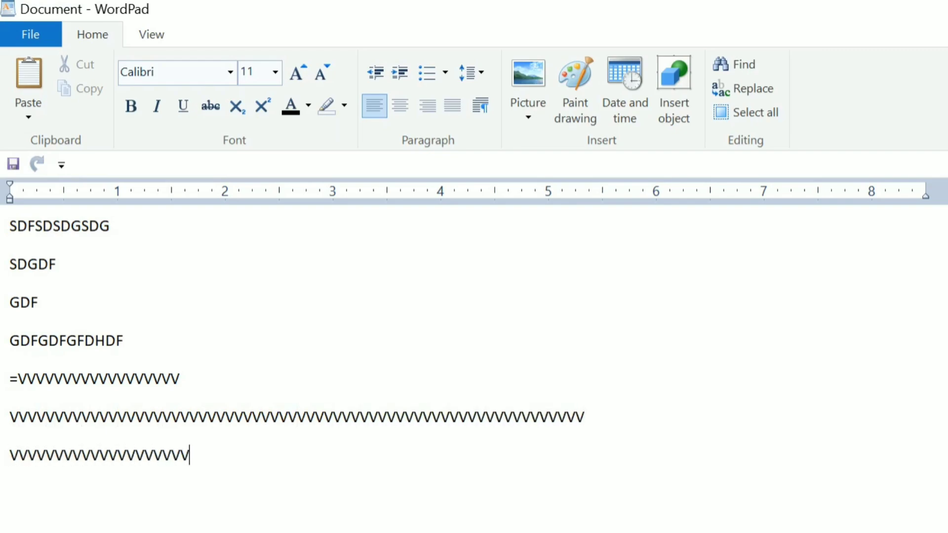
key("Return")
type("VVVVVVVVVVVVVVVVVVVVVVVVVVVVVVV")
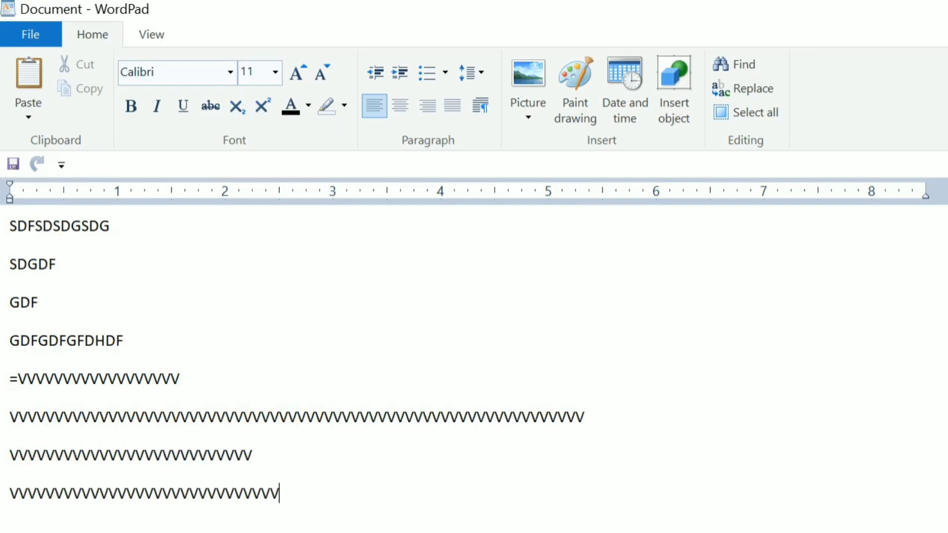
- Set the left indentation of the last paragraph to 4 inches in the paragraph settings
right_click(402, 110)
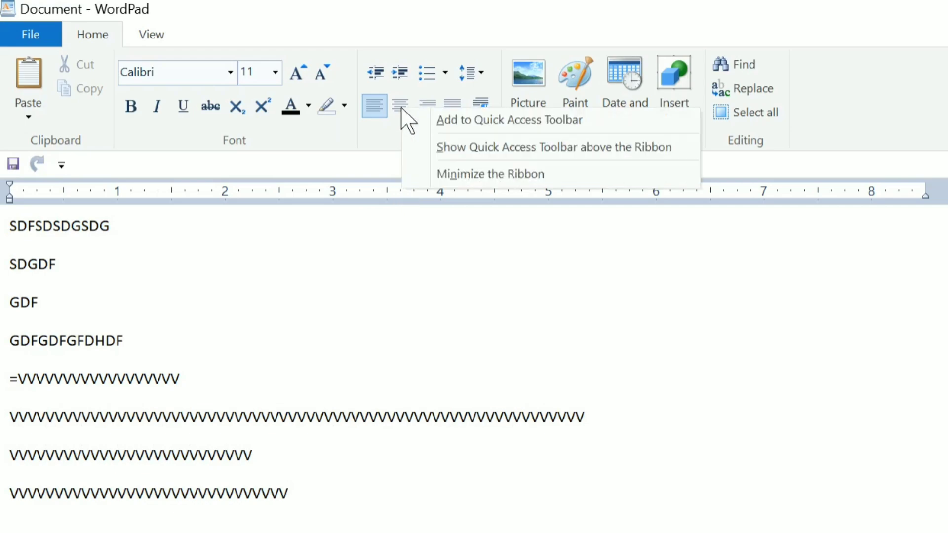
key("Escape")
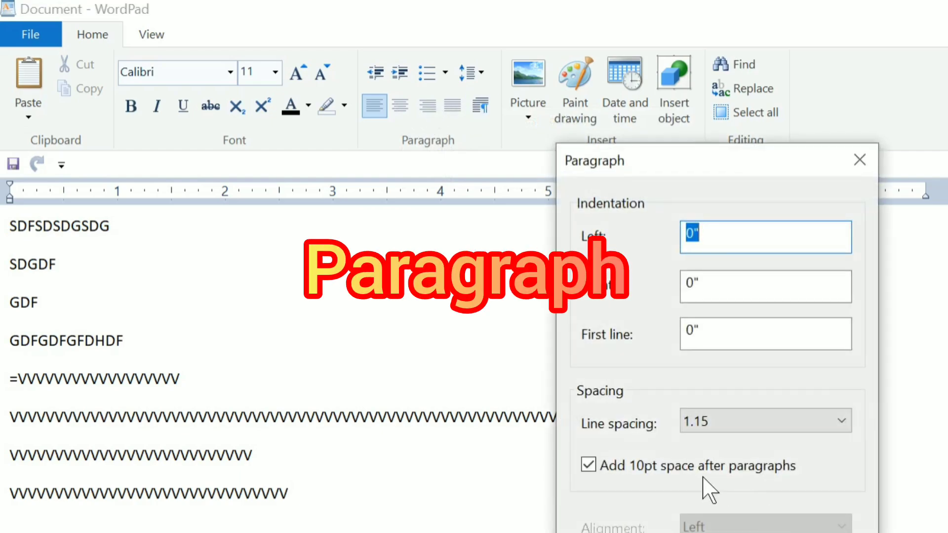
left_click(708, 236)
type("4")
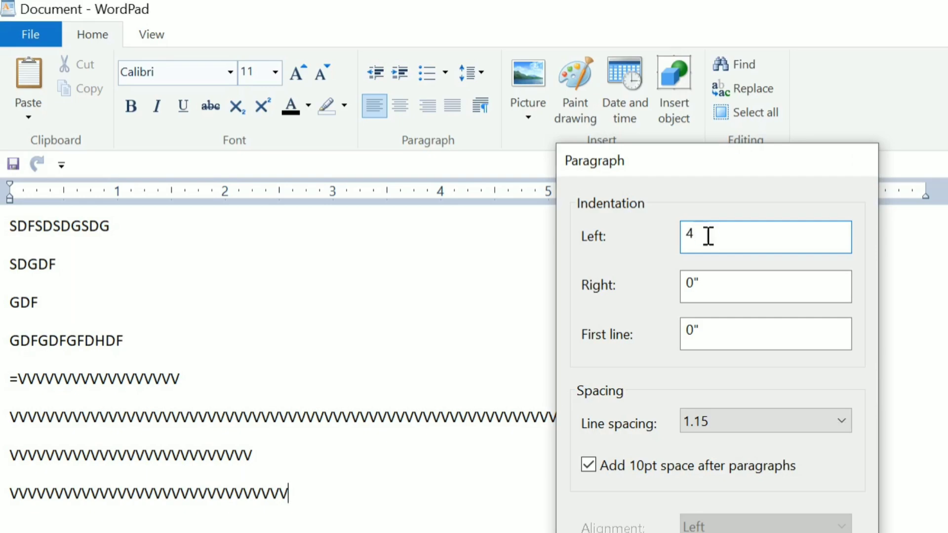
key("Return")
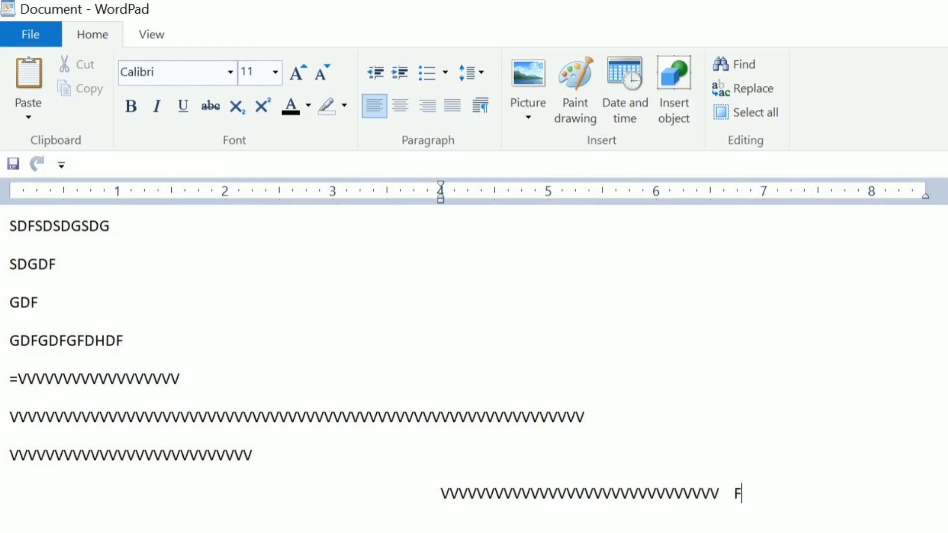
- Add a run of F characters at the end of the indented paragraph and another run on a new line
type("FFFFFFFFFFFFFFFFF")
key("Return")
type("FFFFFFFFFFFFFFFFFFFFFFFF")
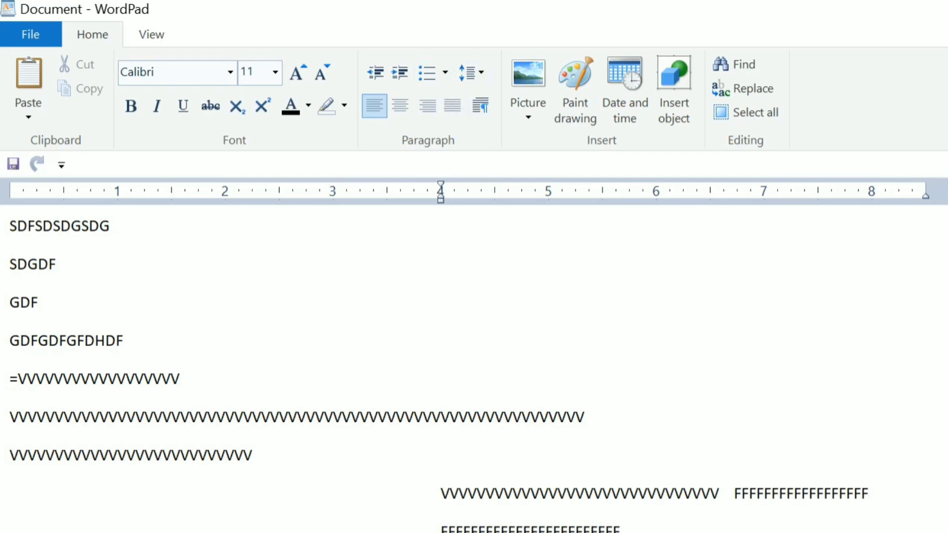
- Set the line spacing of the entire document text to 1.0
key("ctrl+a")
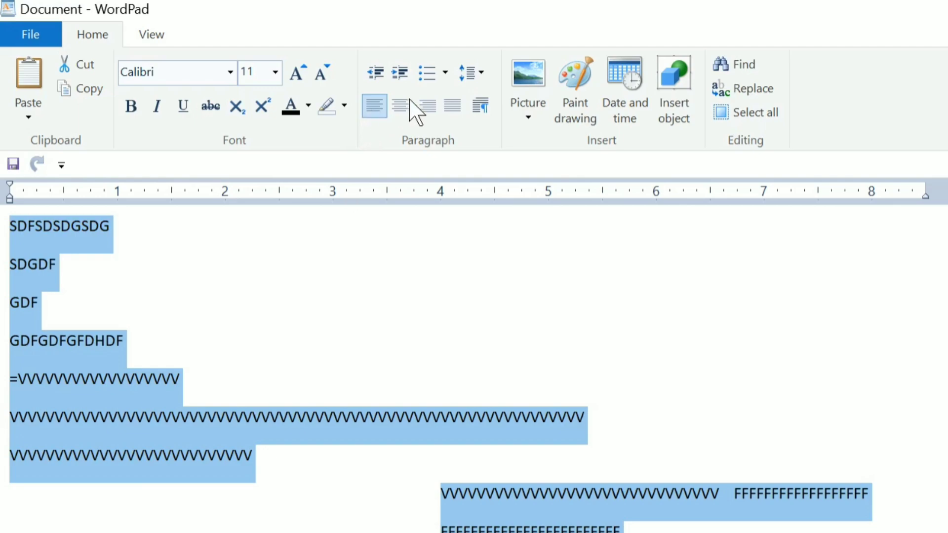
left_click(481, 72)
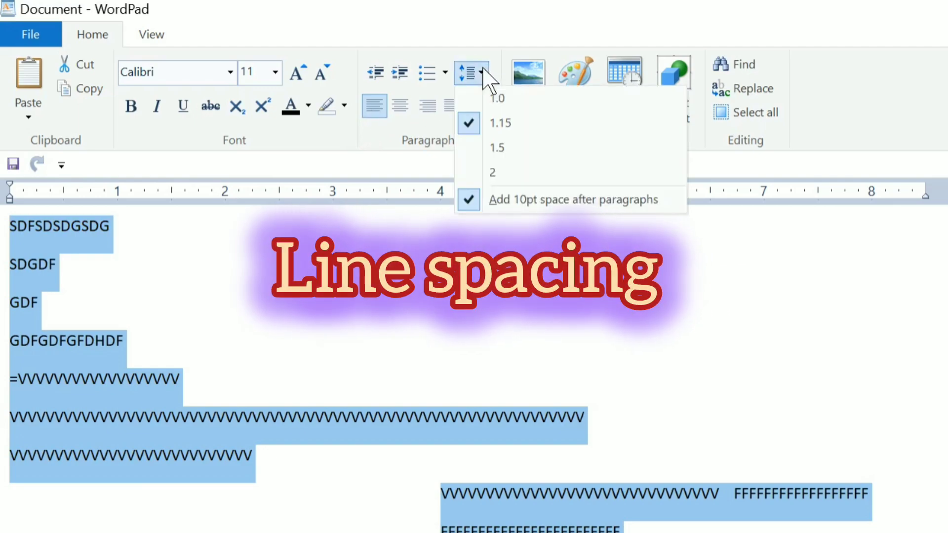
left_click(491, 98)
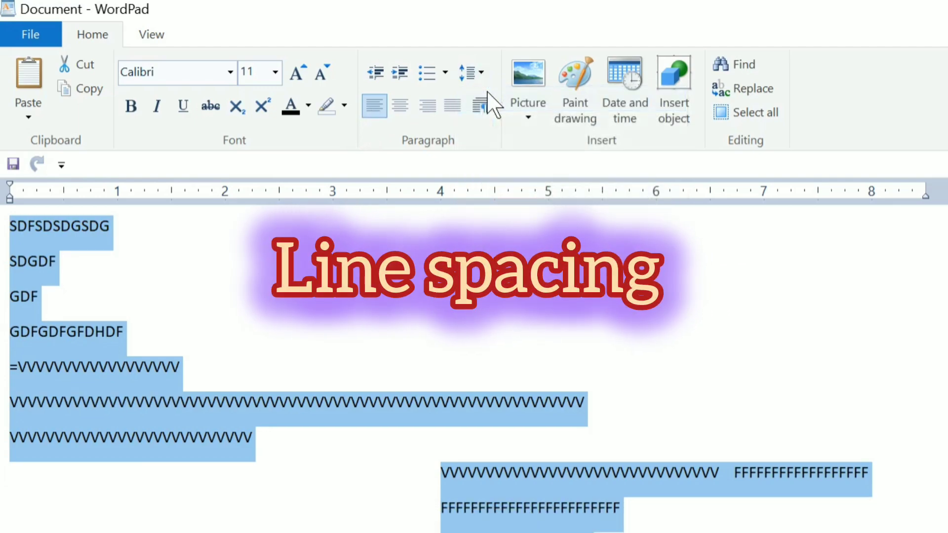
- Change the line spacing of the selected text to 1.5 and then to 2
left_click(483, 74)
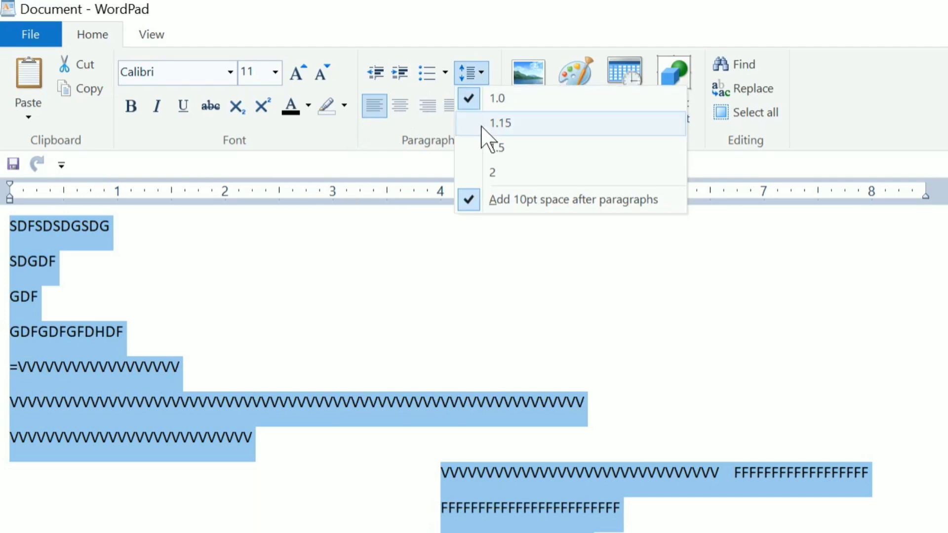
left_click(492, 150)
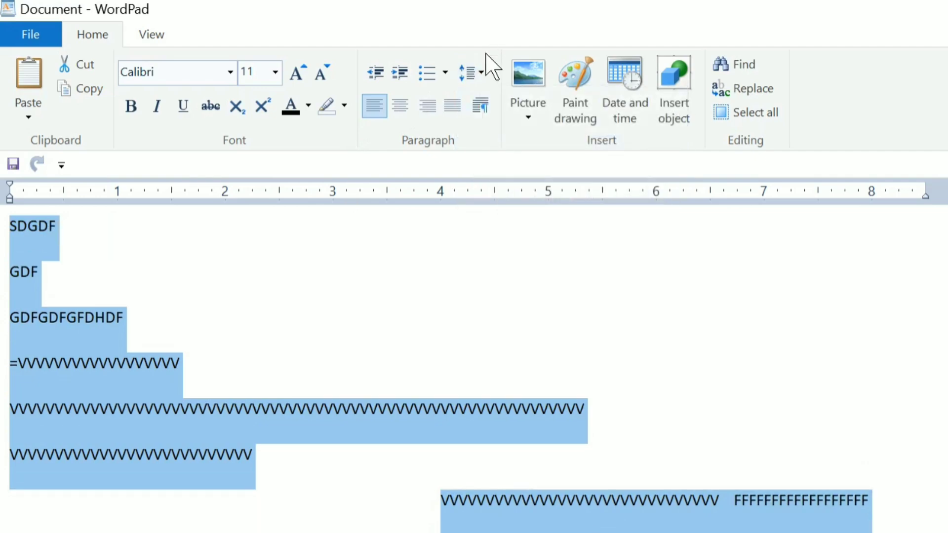
left_click(480, 74)
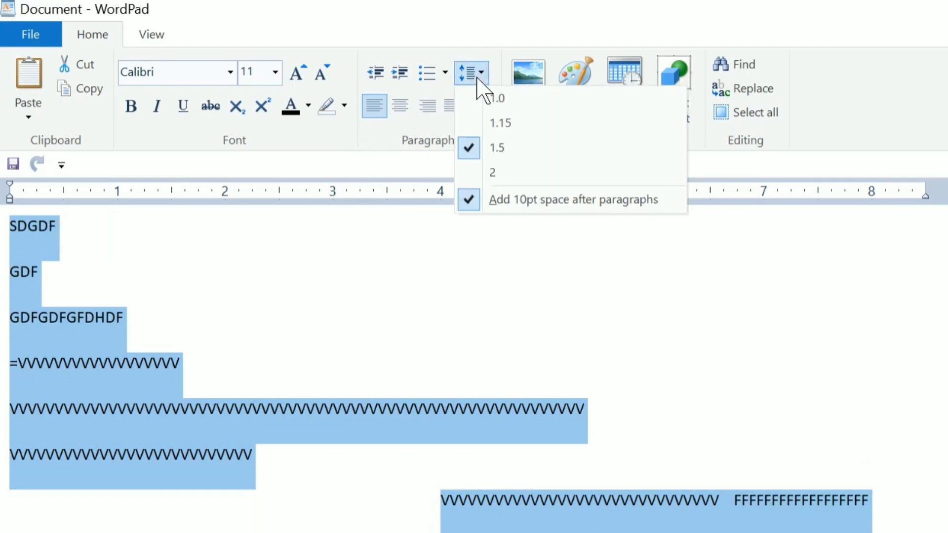
left_click(476, 173)
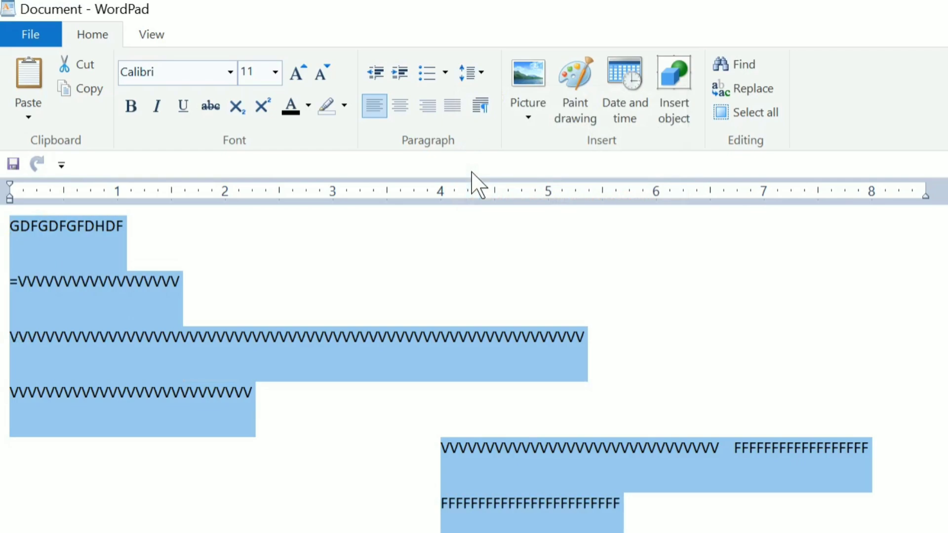
- Remove the 10pt space after paragraphs from the selected text and set its line spacing to 1.0
left_click(481, 74)
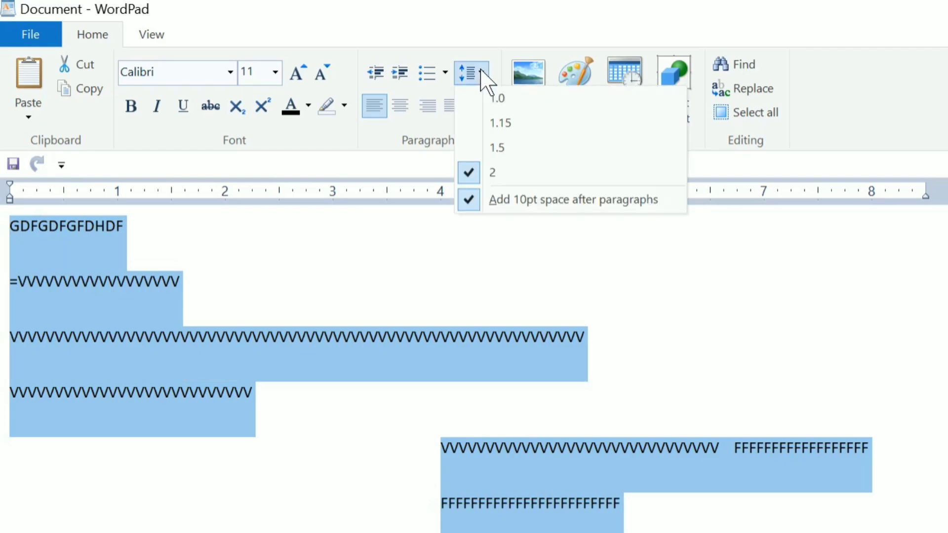
left_click(483, 200)
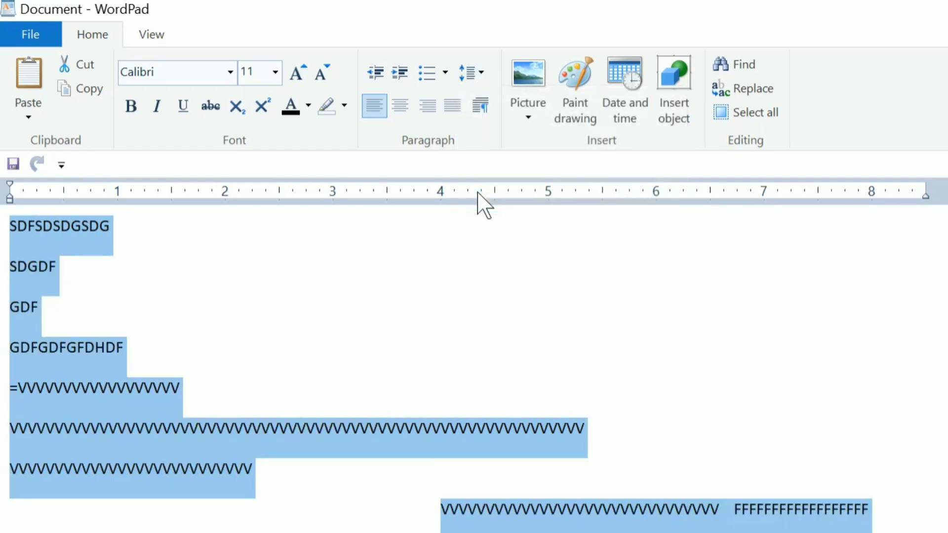
left_click(486, 74)
left_click(481, 99)
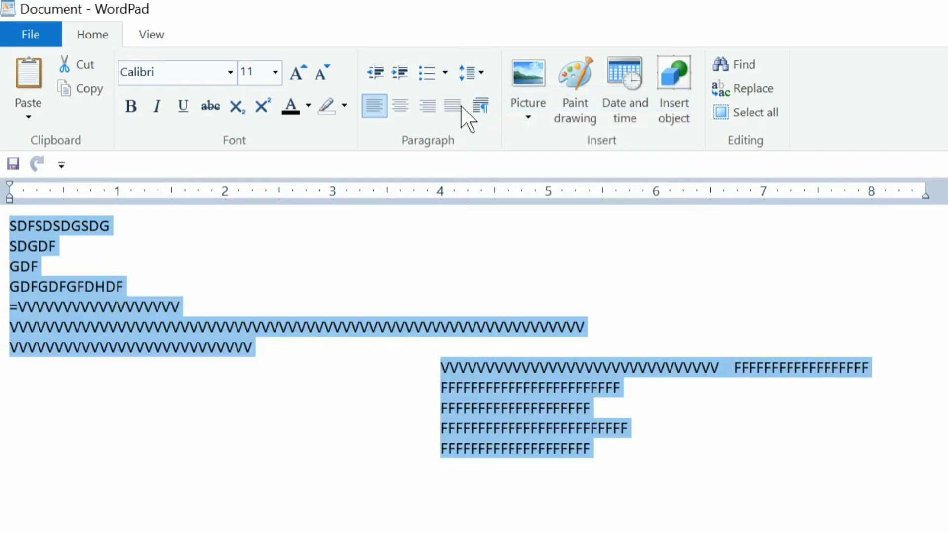
- Enable the 10pt space after paragraphs for the selected text in the paragraph settings, keeping the line spacing at 1.00
left_click(481, 106)
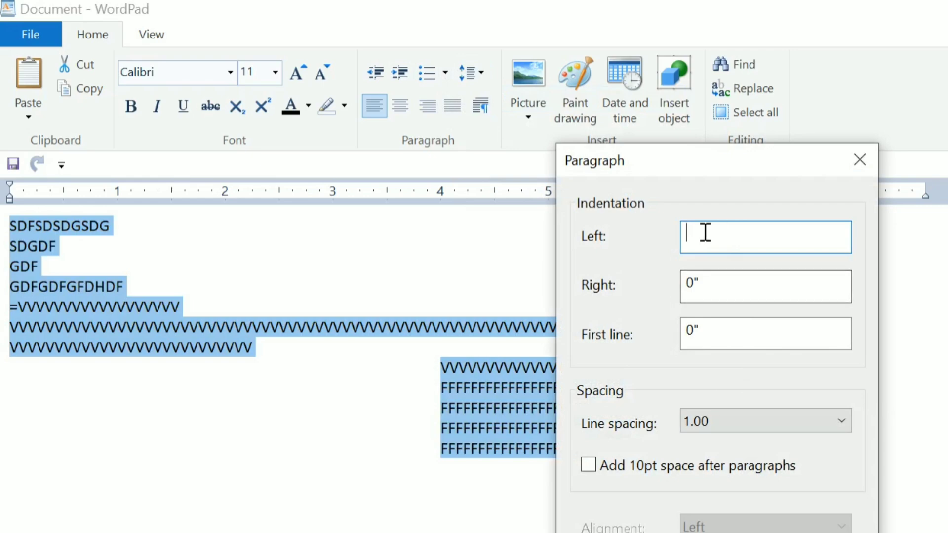
left_click(841, 422)
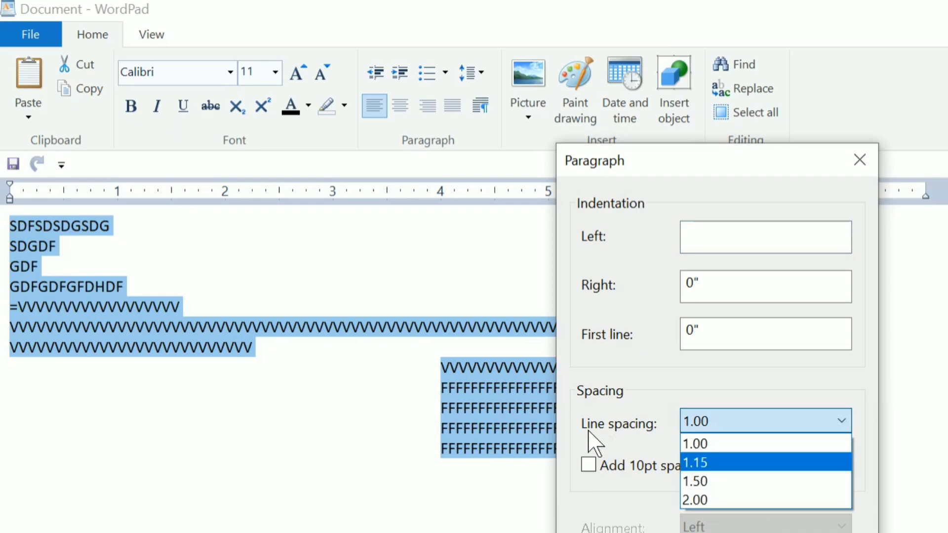
left_click(588, 462)
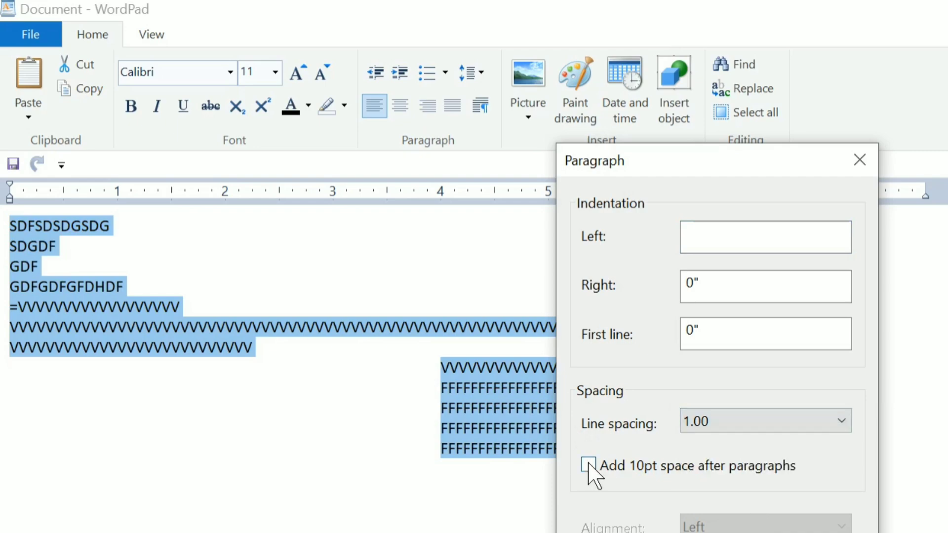
key("Return")
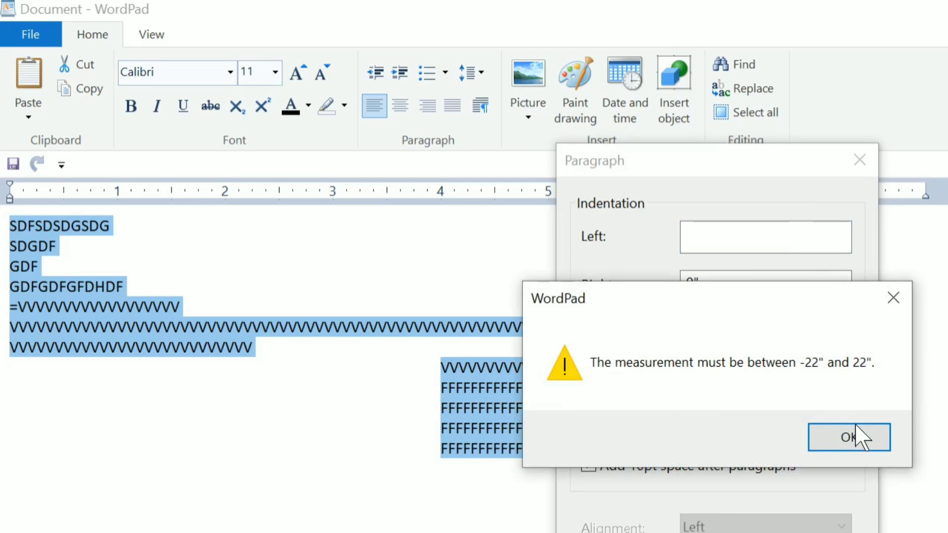
left_click(856, 440)
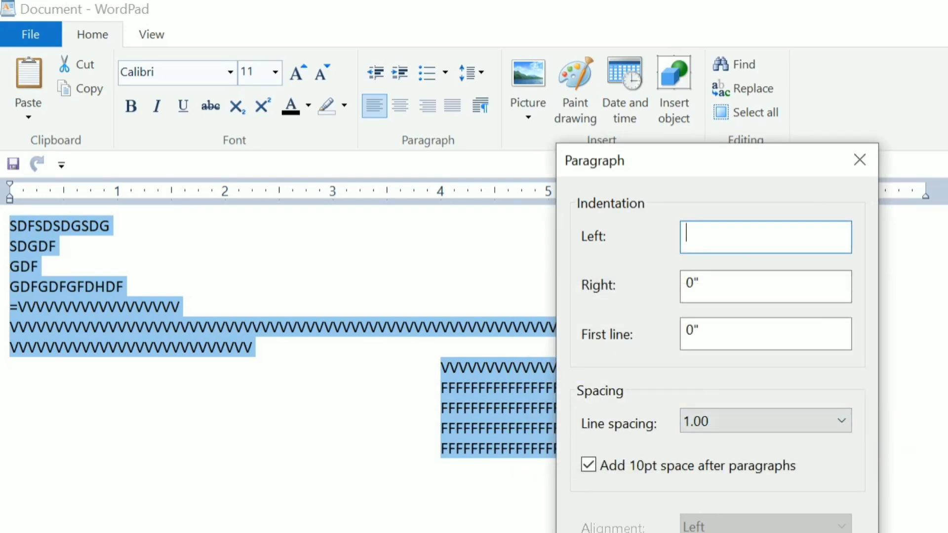
key("Return")
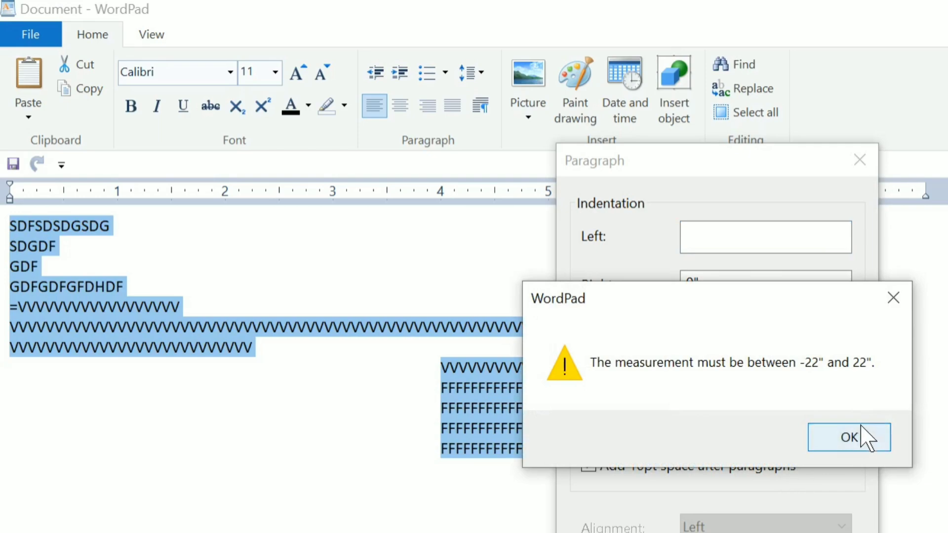
left_click(861, 437)
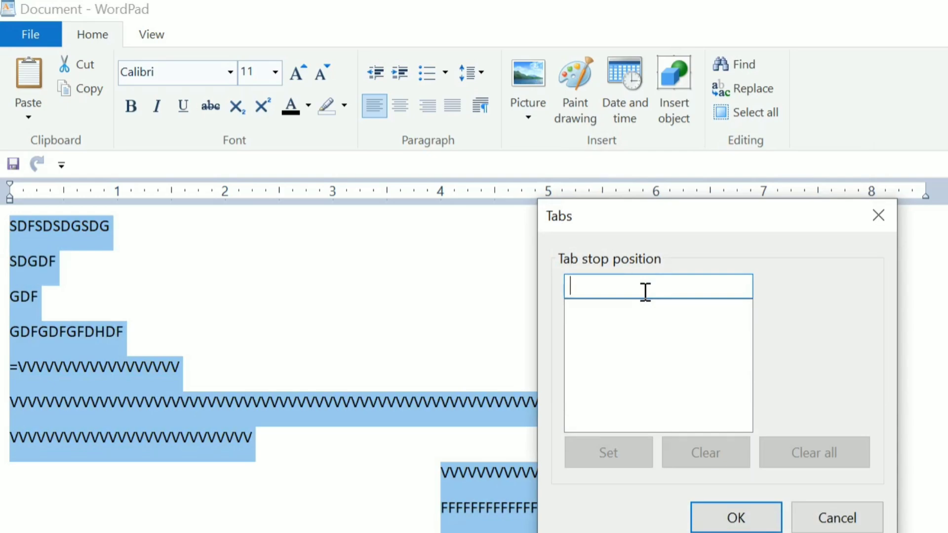
- Set a tab stop at 7 inches for the selected text and deselect the text
type("7")
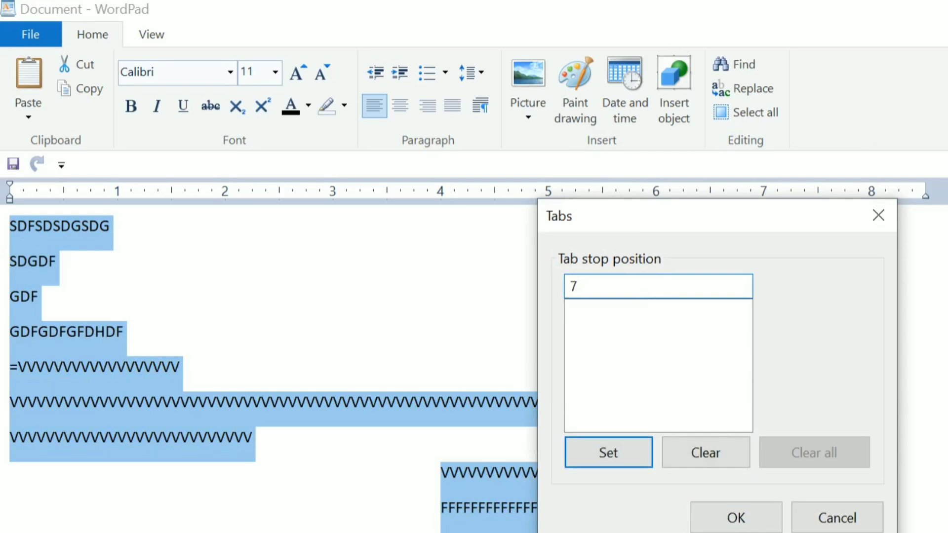
left_click(586, 459)
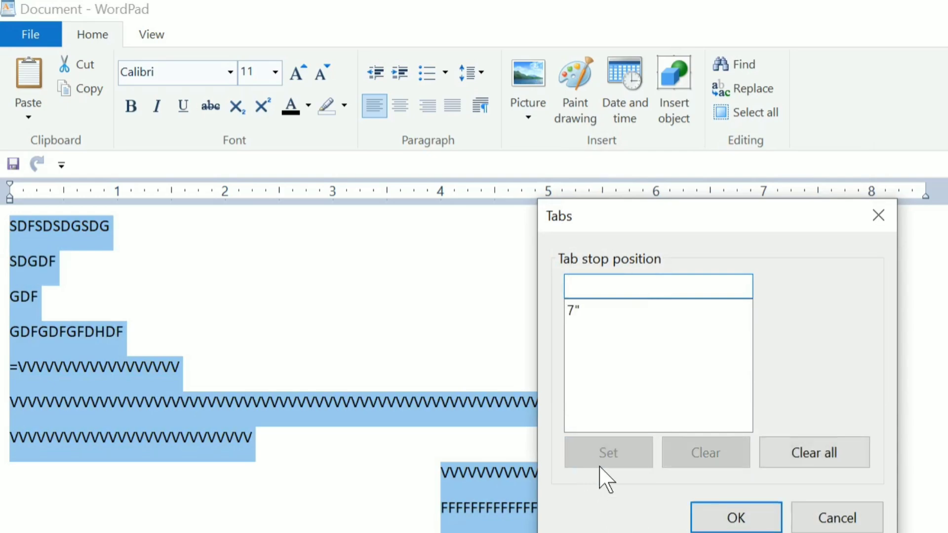
left_click(717, 519)
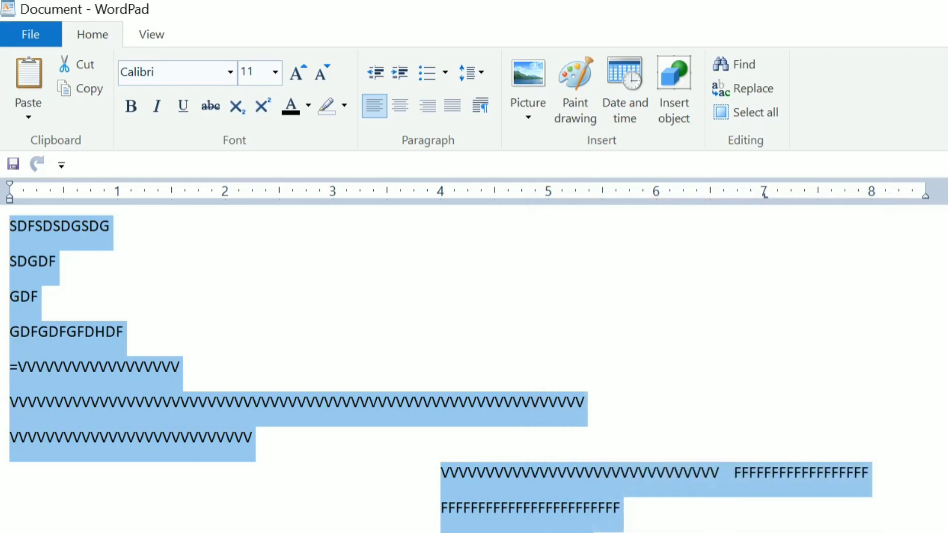
left_click(691, 523)
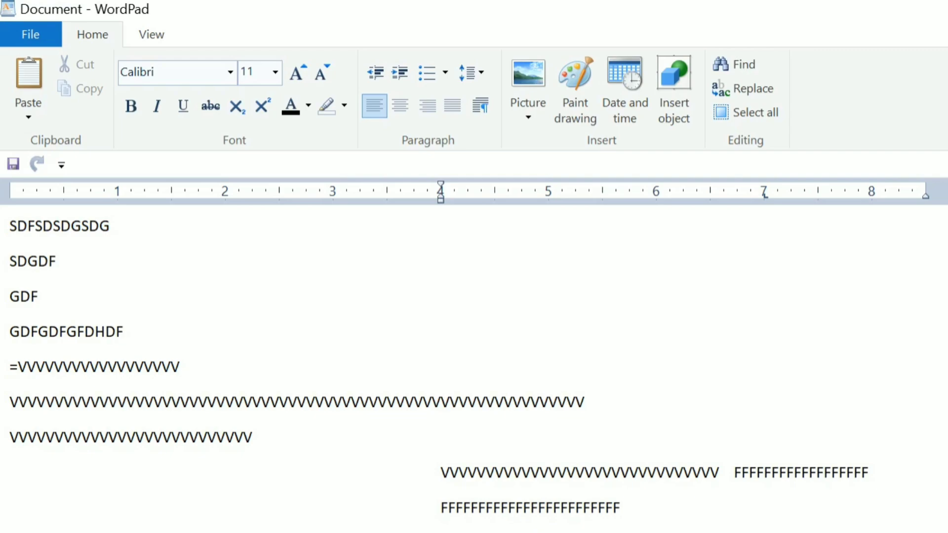
- Switch the document's word wrap to Wrap to window and then to Wrap to ruler
scroll(474, 355, "right", 7)
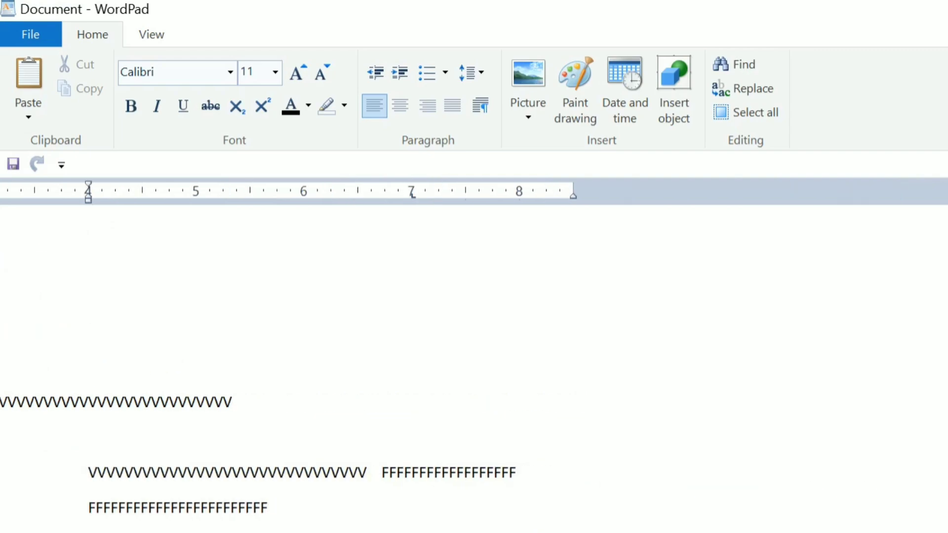
scroll(474, 355, "right", 1)
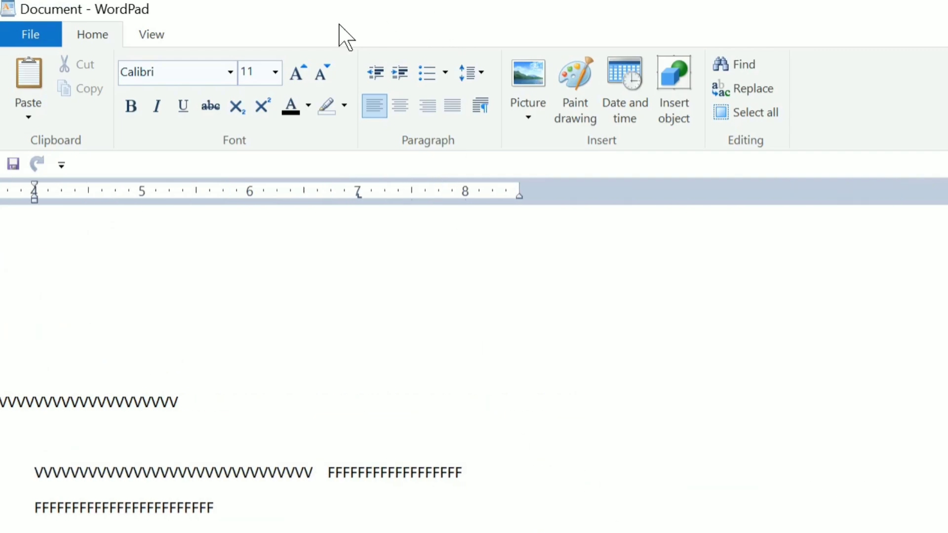
left_click(157, 37)
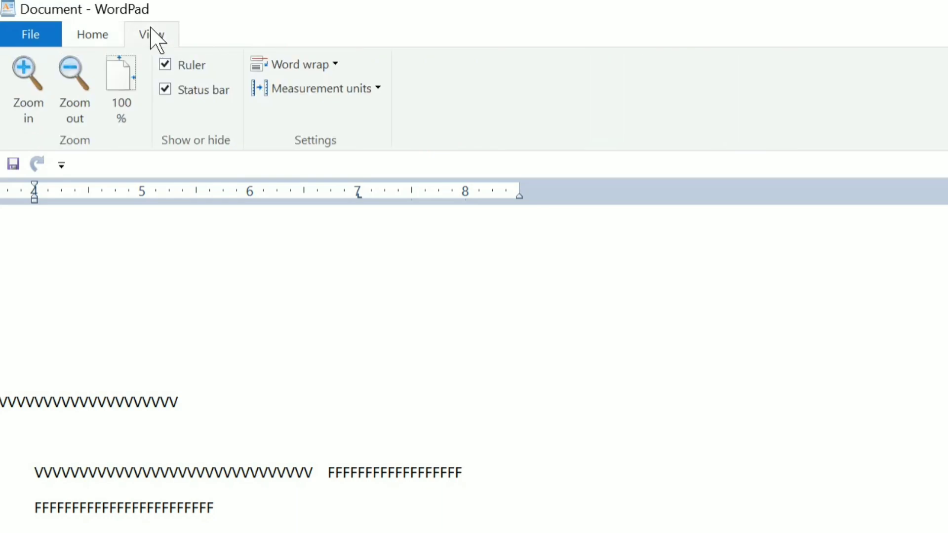
left_click(291, 66)
left_click(285, 114)
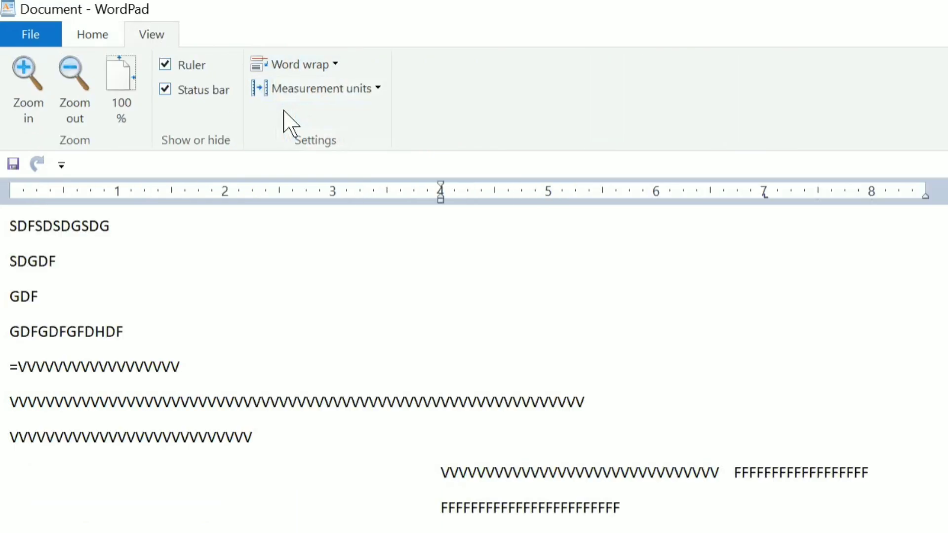
left_click(300, 67)
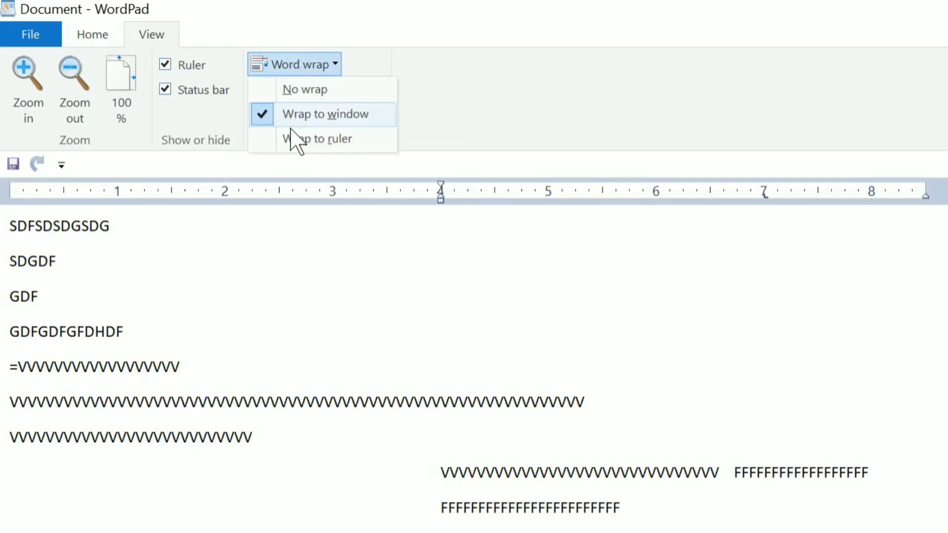
left_click(296, 142)
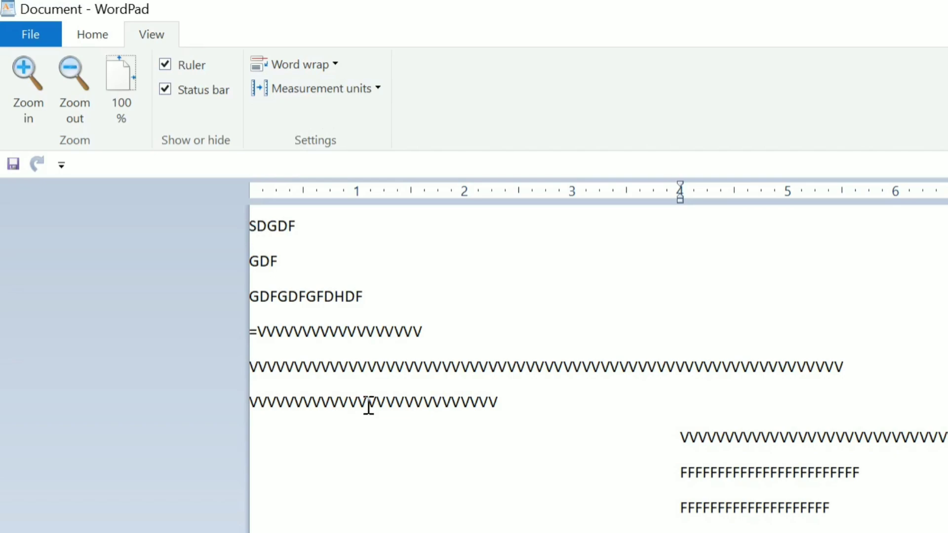
- Justify the paragraph at the insertion point and then align it right
left_click(80, 40)
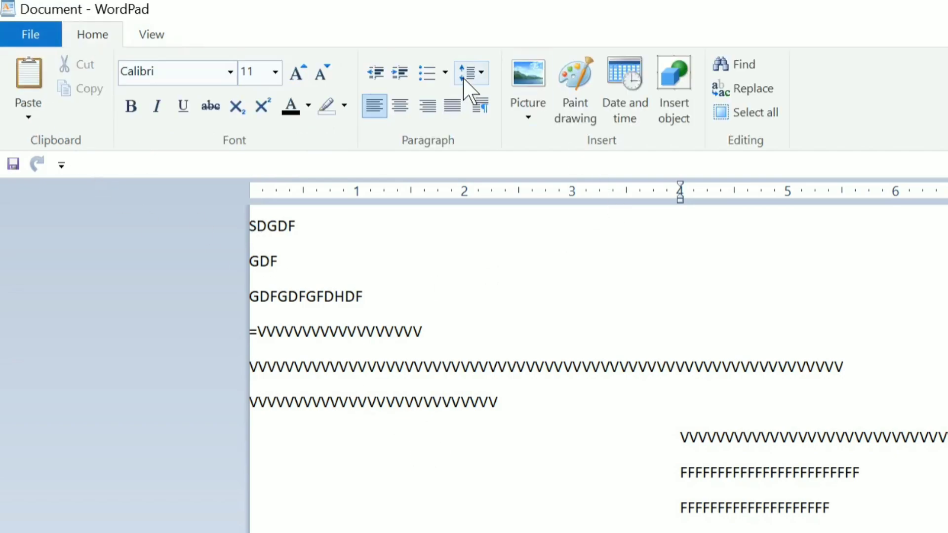
left_click(450, 110)
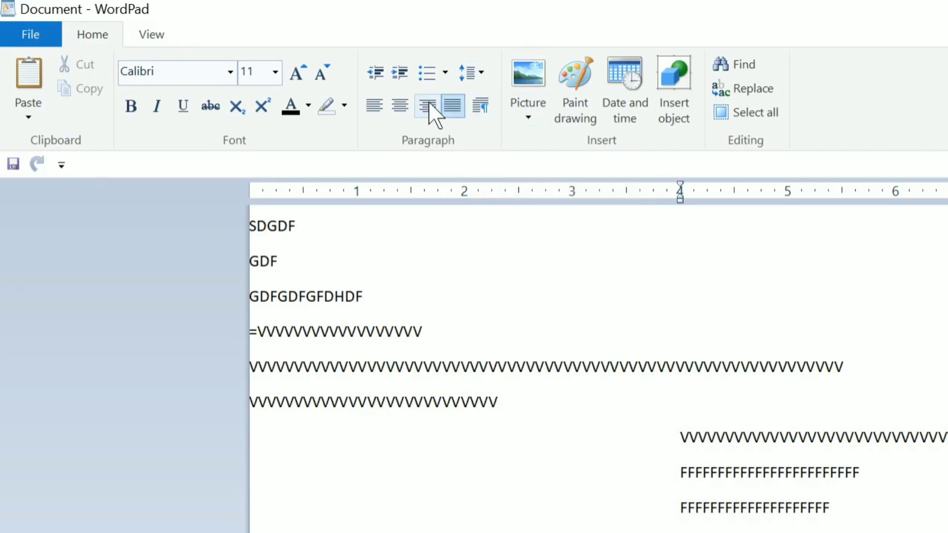
left_click(427, 109)
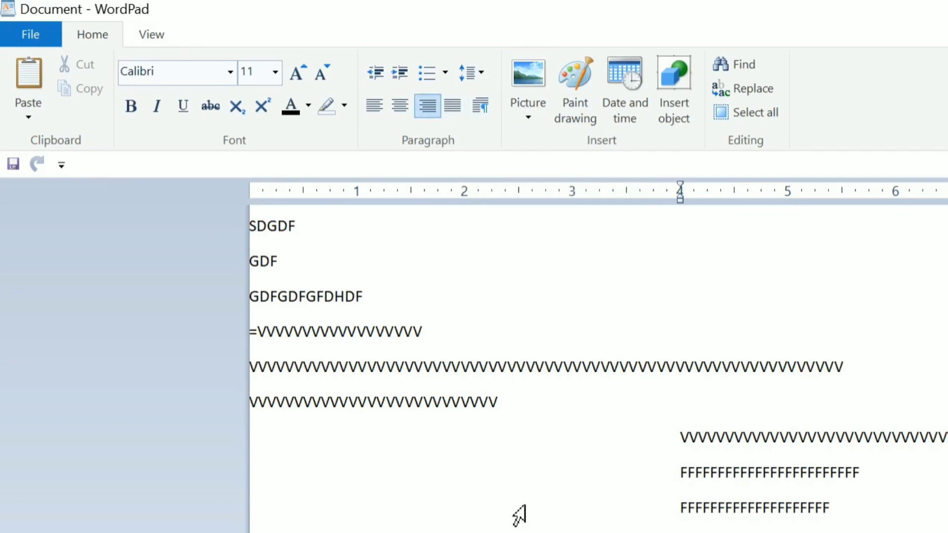
- Select all the text and apply right, justified and centre alignment in turn, ending with right alignment
key("ctrl+a")
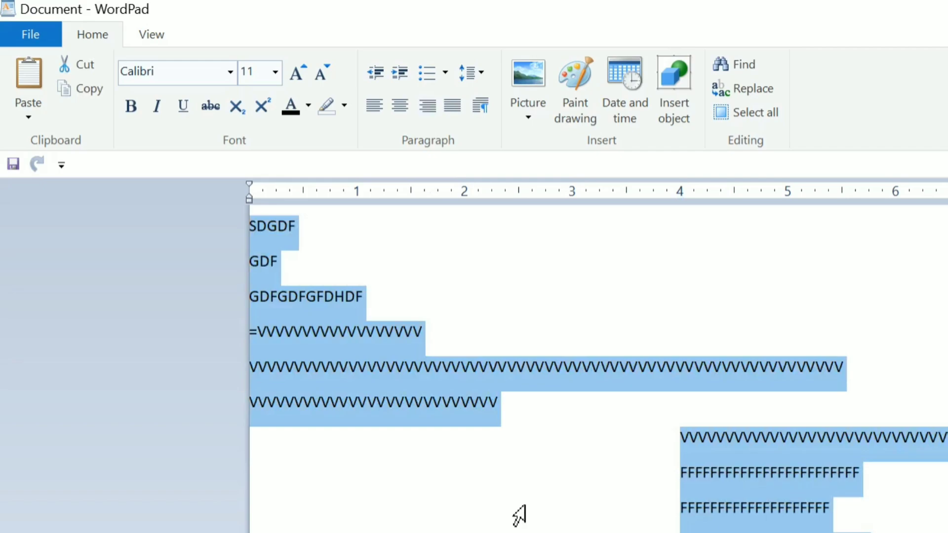
left_click(426, 106)
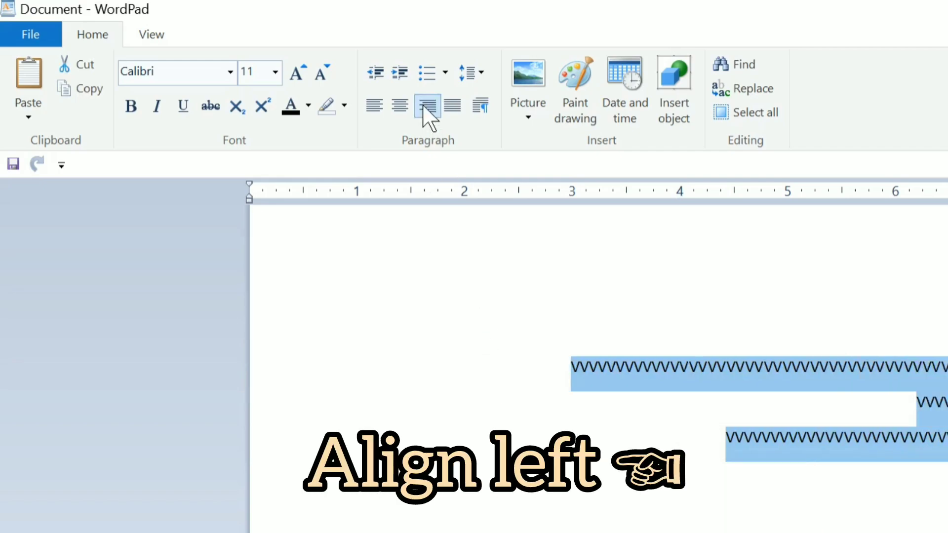
left_click(458, 102)
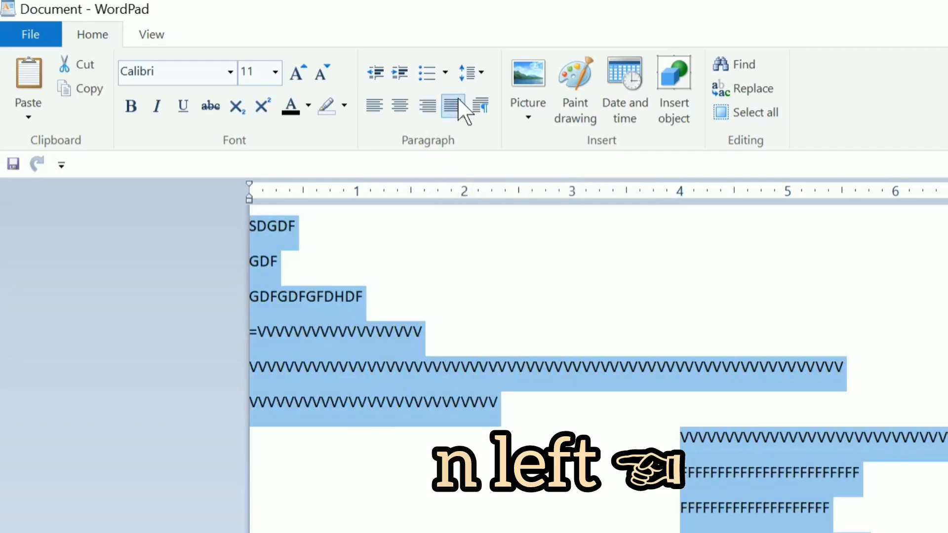
left_click(401, 114)
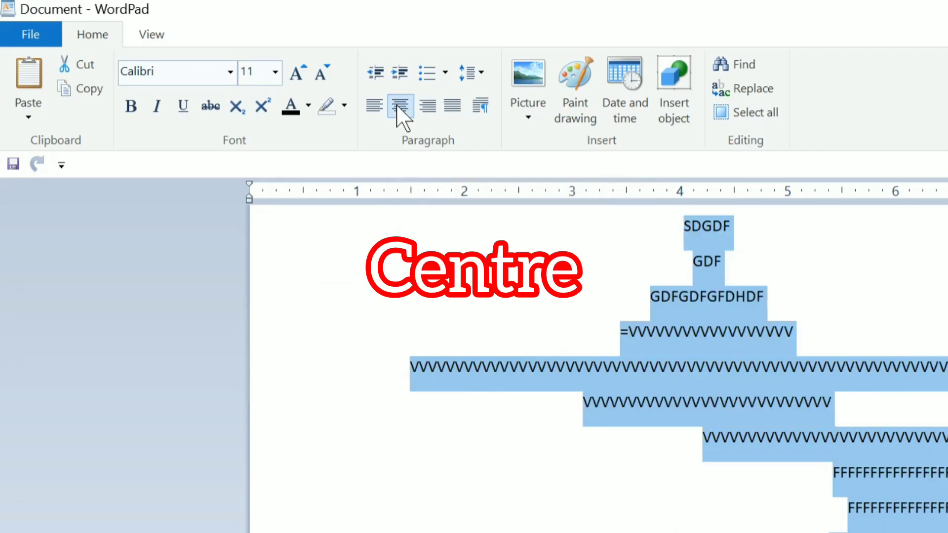
left_click(428, 116)
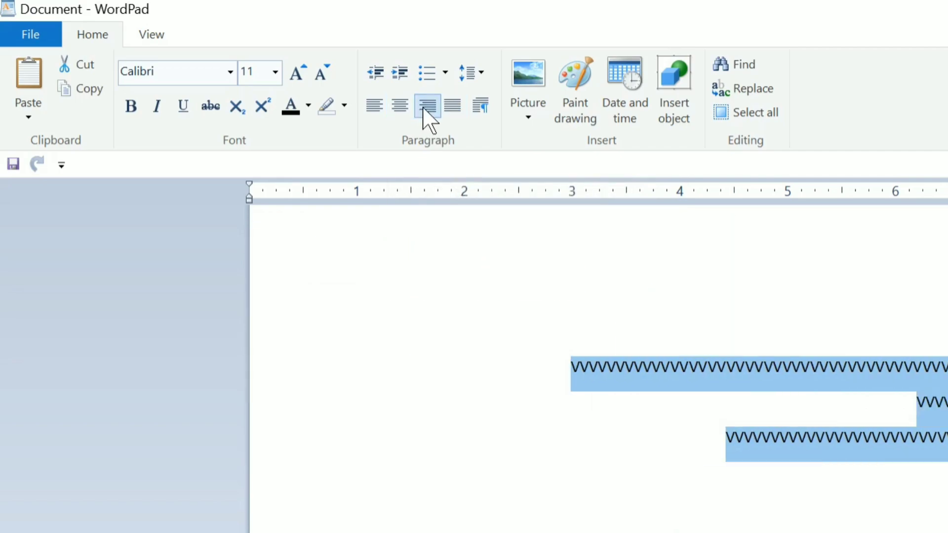
- Apply justified, left, centre, right and again justified alignment in turn to all the selected text
left_click(450, 112)
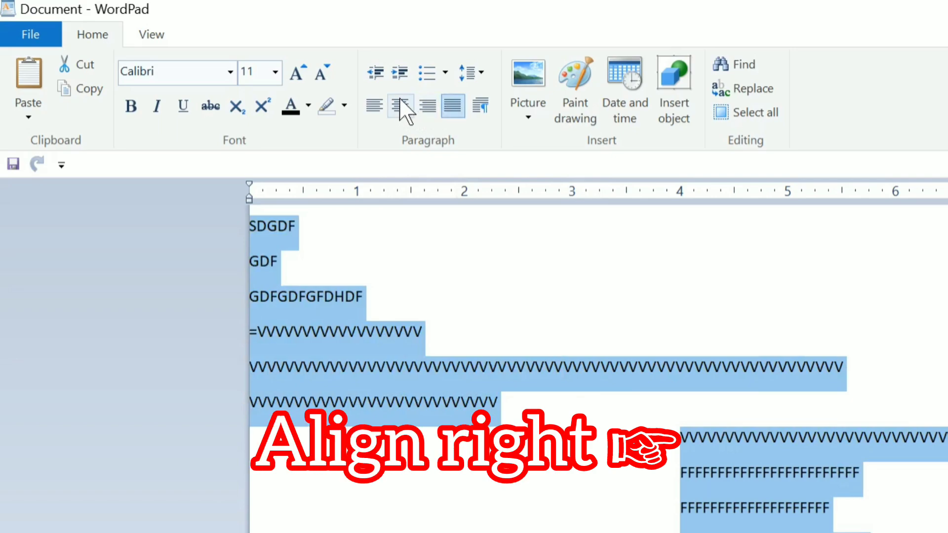
left_click(379, 106)
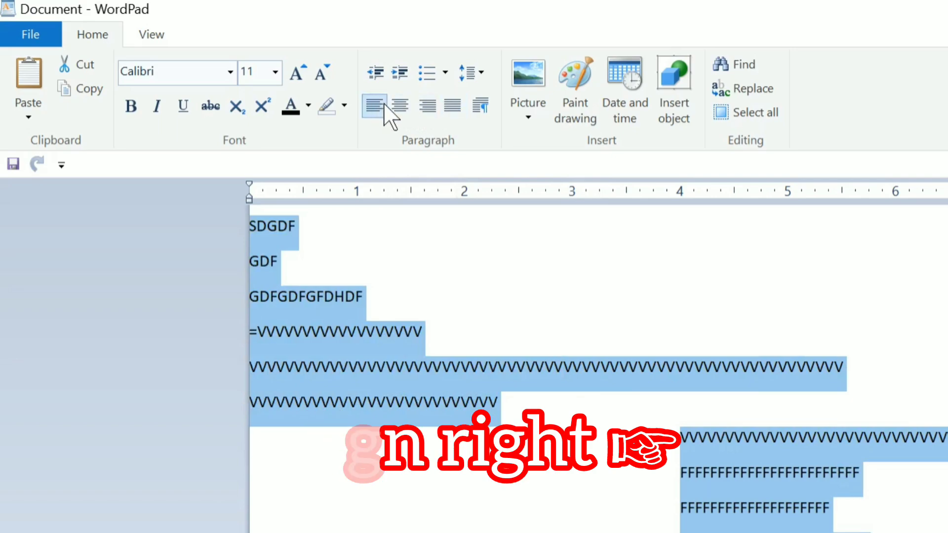
left_click(397, 108)
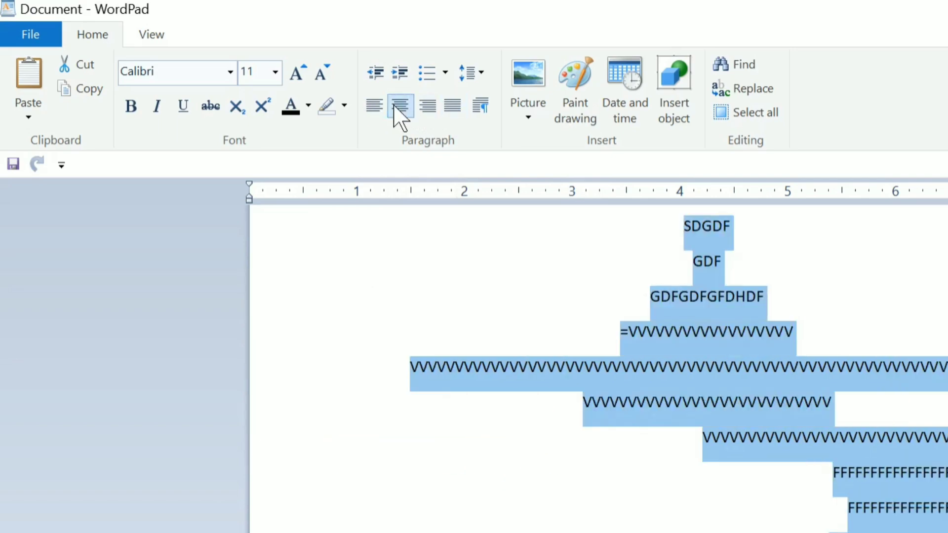
left_click(424, 117)
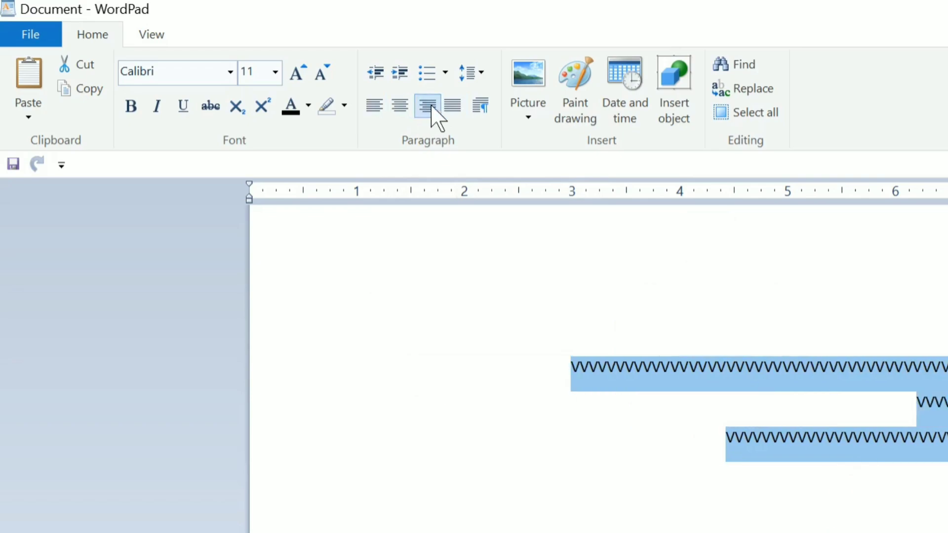
left_click(451, 115)
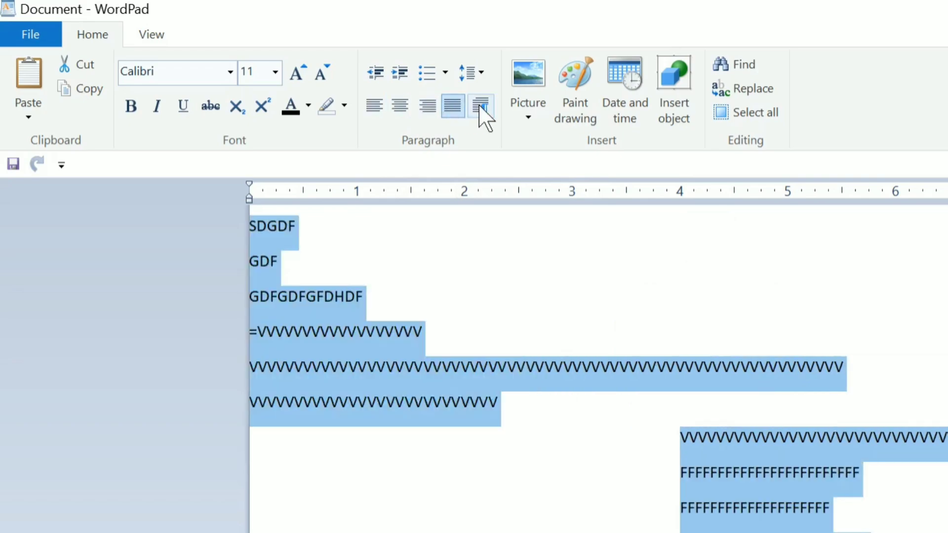
- Try to accept the selected text's paragraph settings with a blank left indentation, and close the settings without applying them
left_click(480, 109)
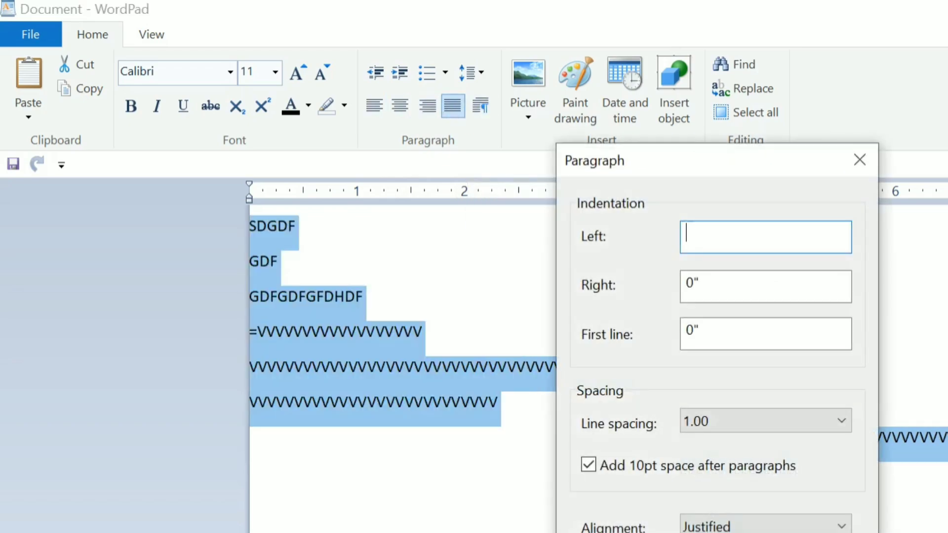
key("Return")
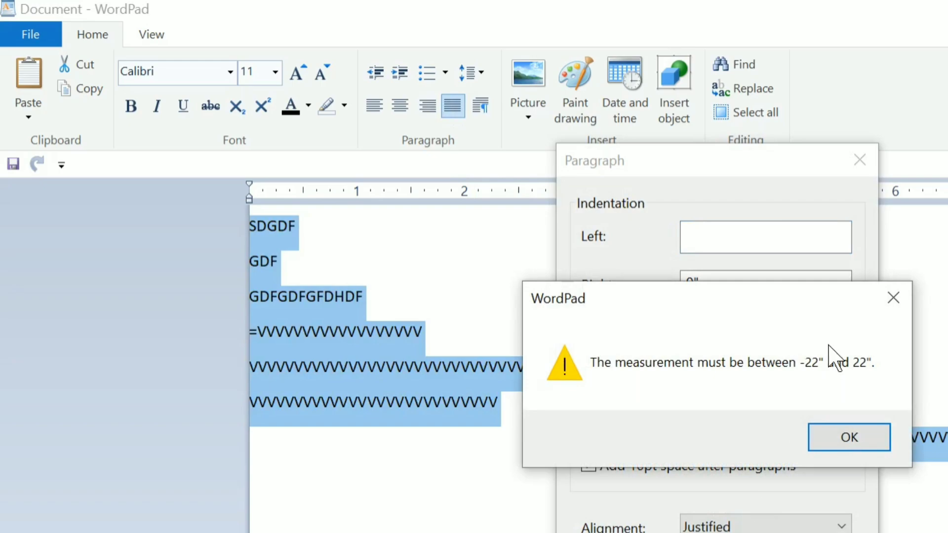
left_click(841, 424)
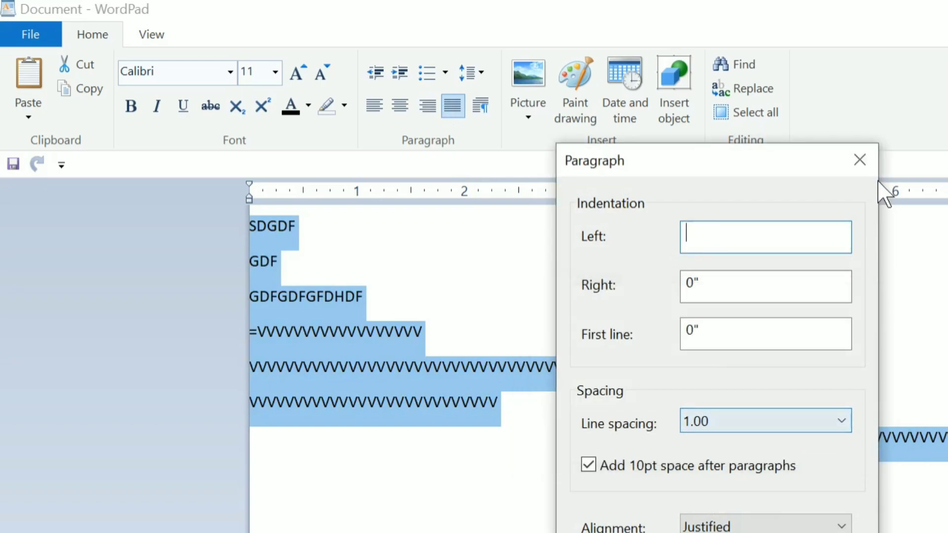
left_click(855, 158)
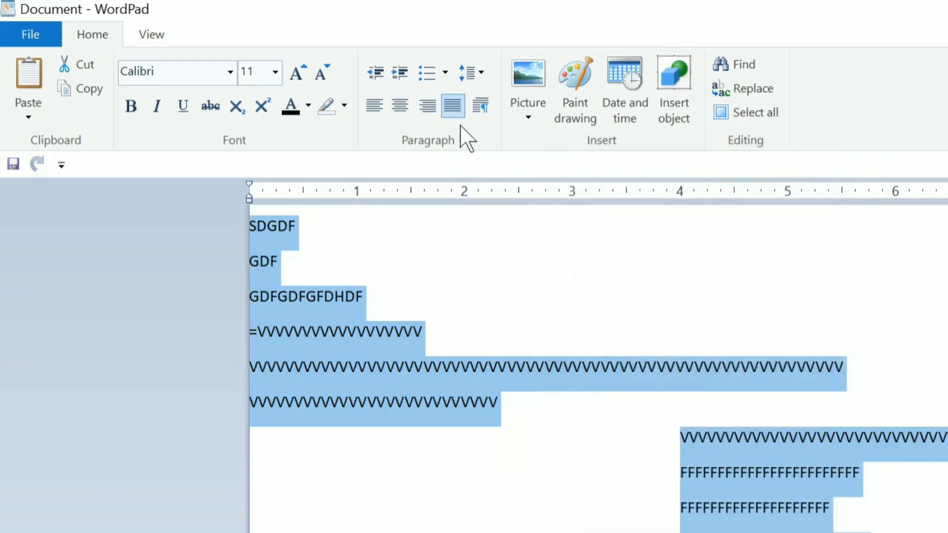
- Align all the selected text right, switch it to centre alignment and deselect it
left_click(422, 110)
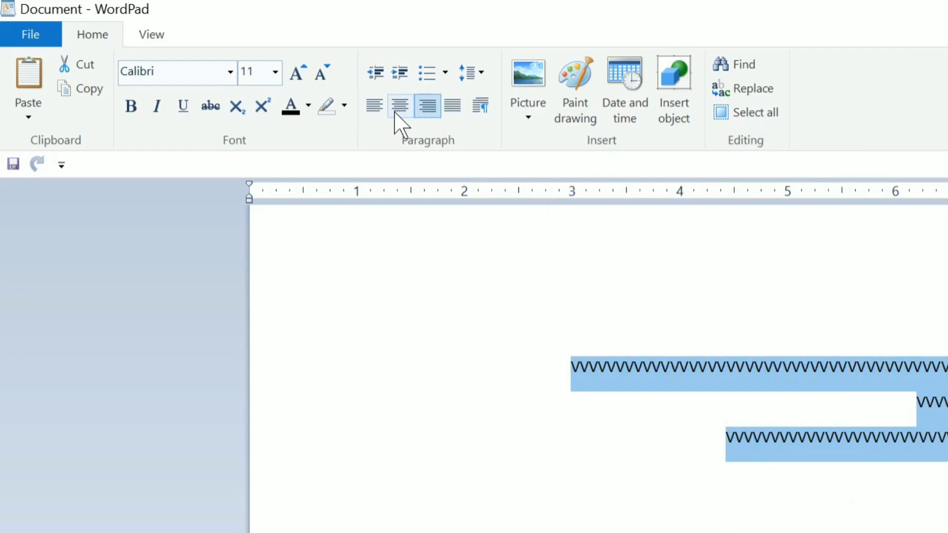
left_click(400, 106)
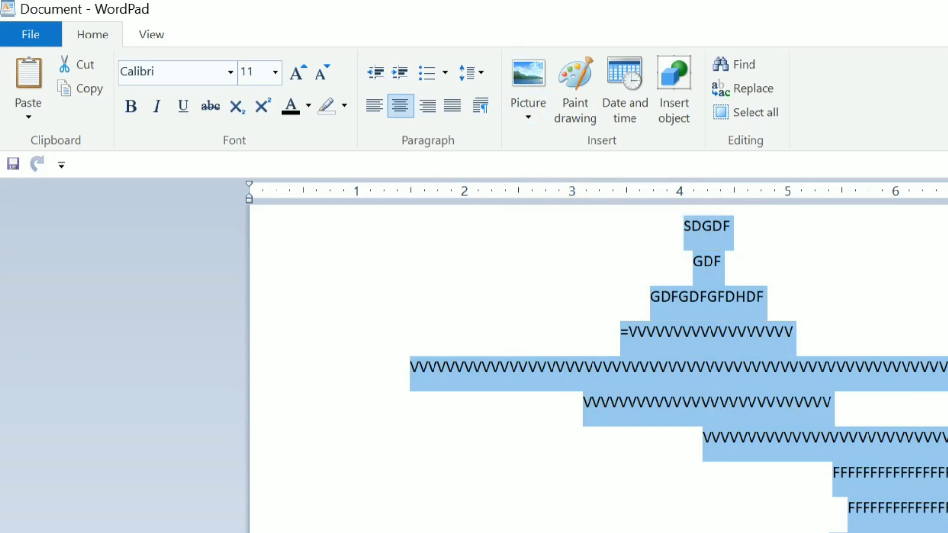
left_click(919, 508)
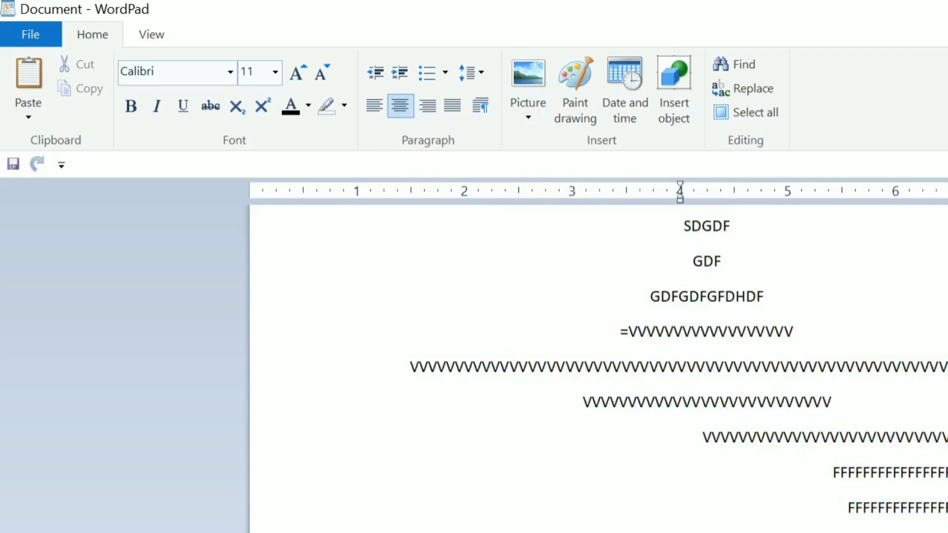
- Place the insertion point in the centred text and start inserting a picture
double_click(620, 474)
left_click(863, 476)
left_click(525, 79)
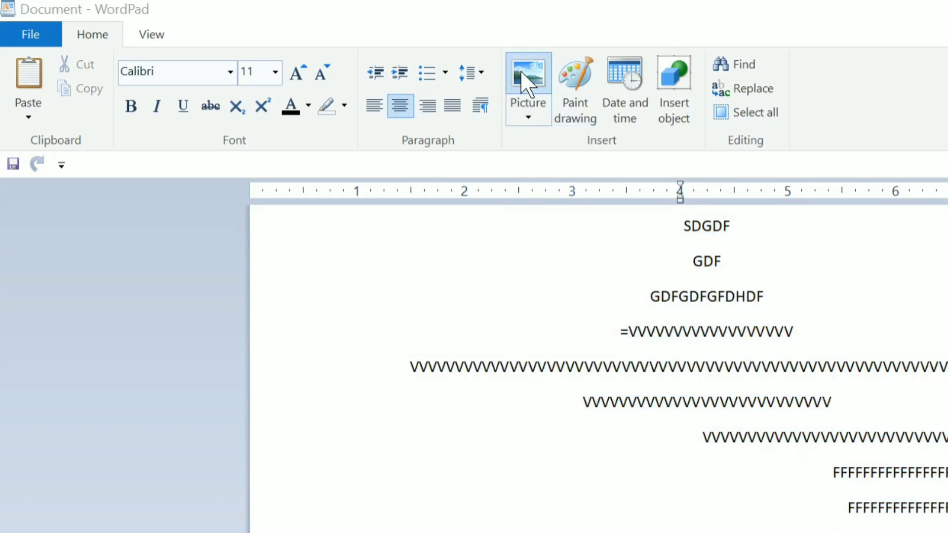